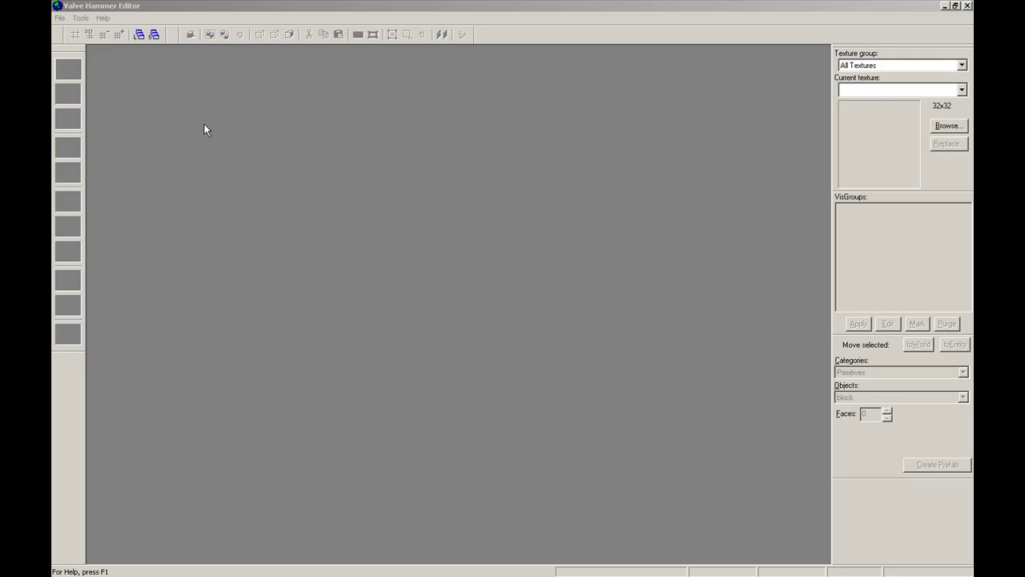
Add a game configuration named "Half life for the tutorial i should have made a long time ago" in the editor options
left_click(81, 18)
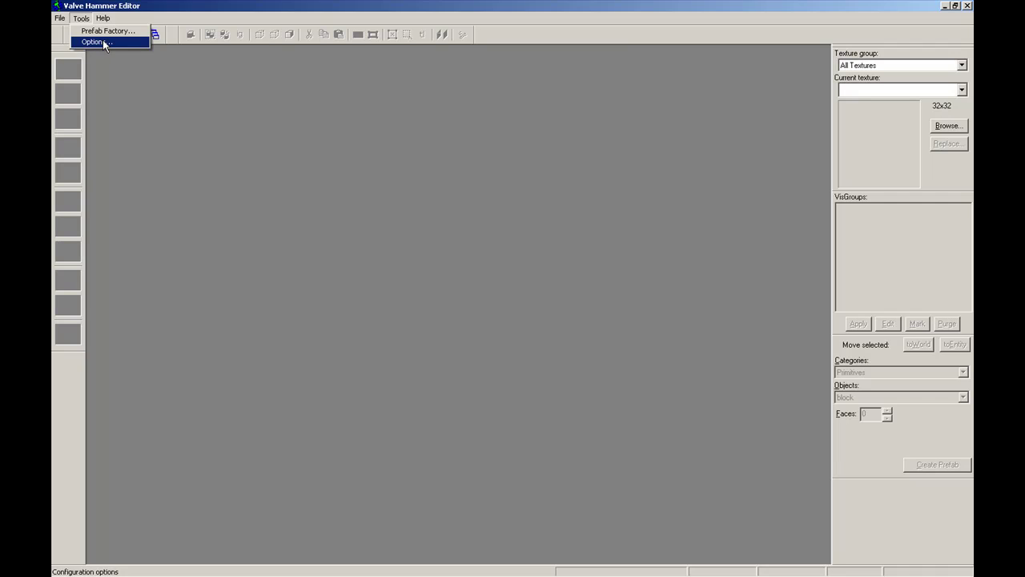
left_click(103, 42)
left_click(439, 140)
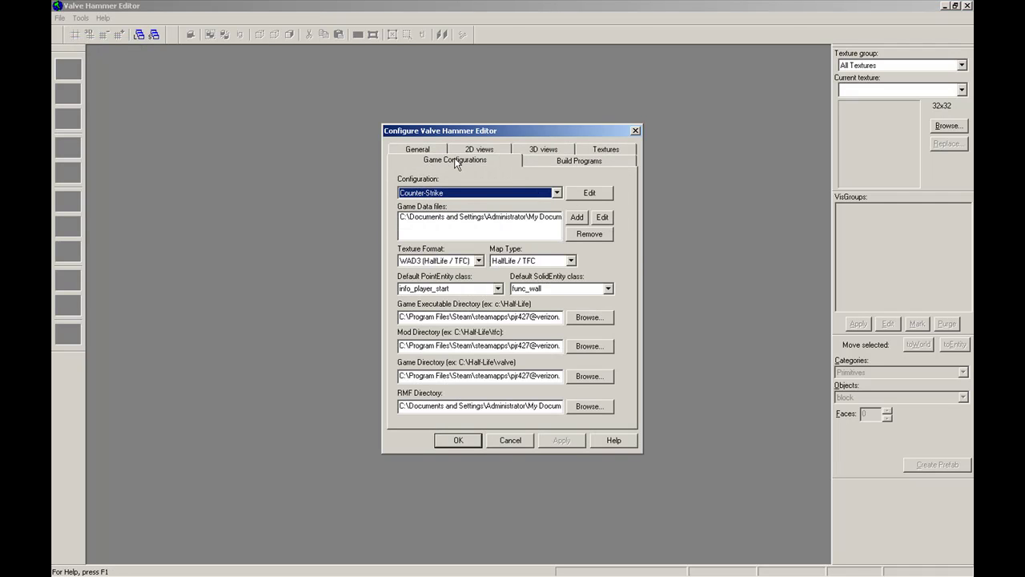
left_click(580, 193)
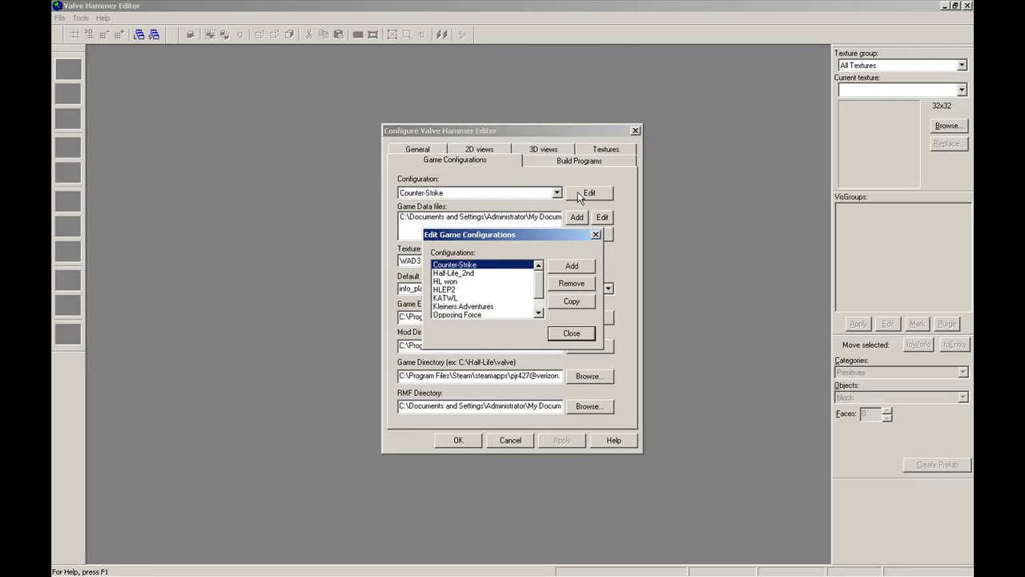
left_click(574, 266)
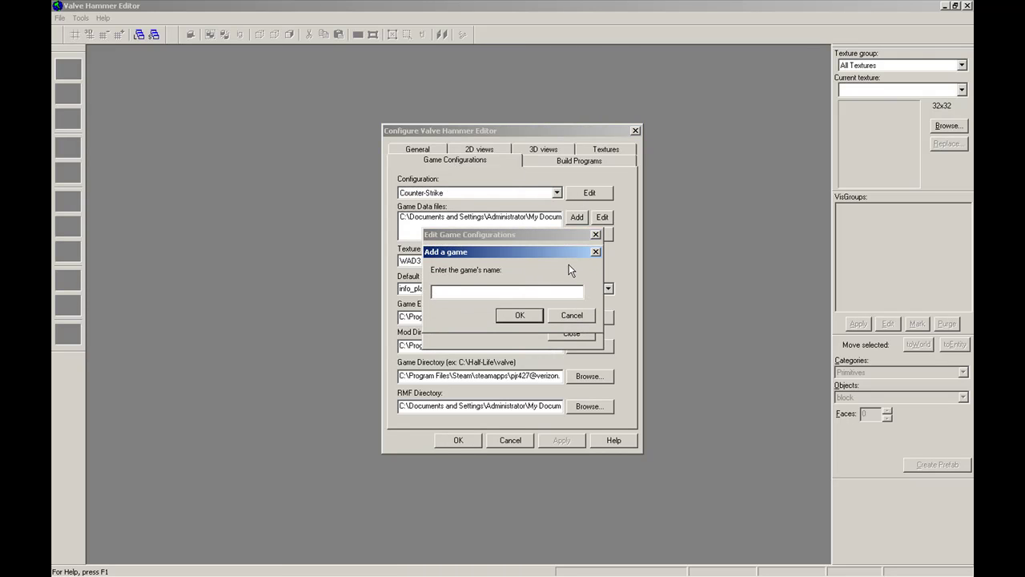
type("Halife")
type("long itme ago")
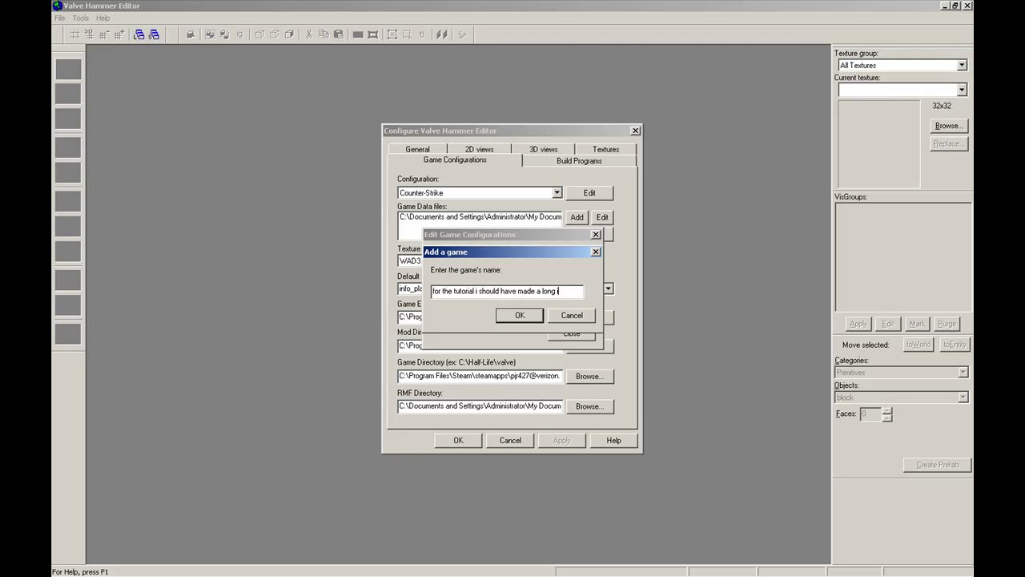
key("Return")
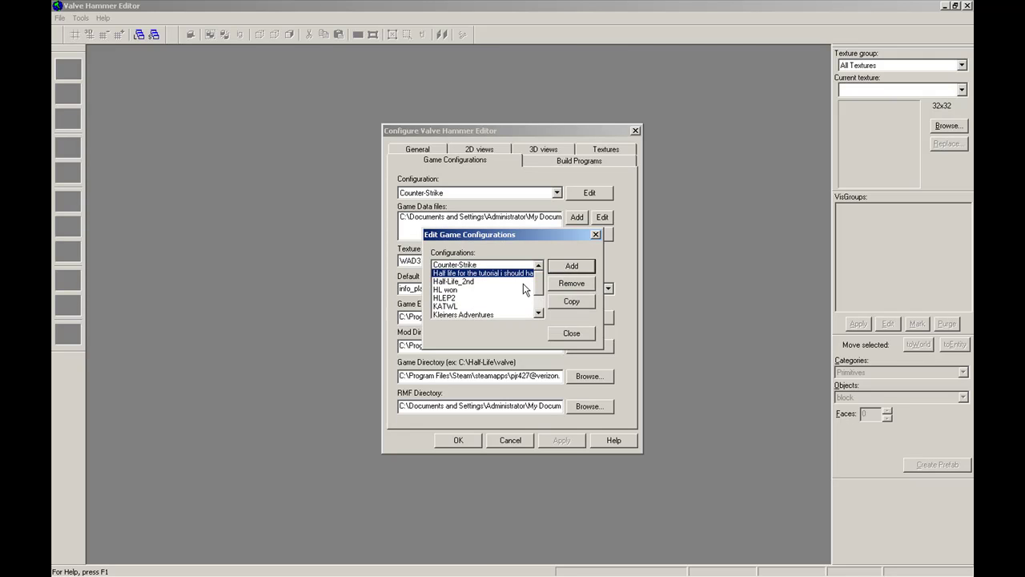
left_click(572, 333)
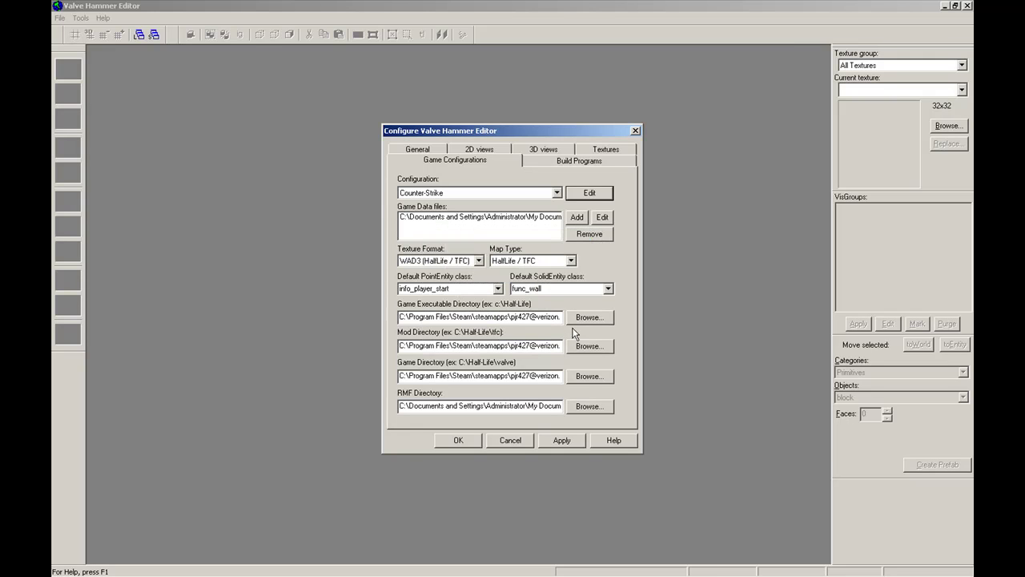
Select the new tutorial configuration and add the halflife game data file from Program Files\Valve Hammer Editor 3.5.1\fgd\half-life on Local Disk (C:)
left_click(557, 193)
left_click(549, 214)
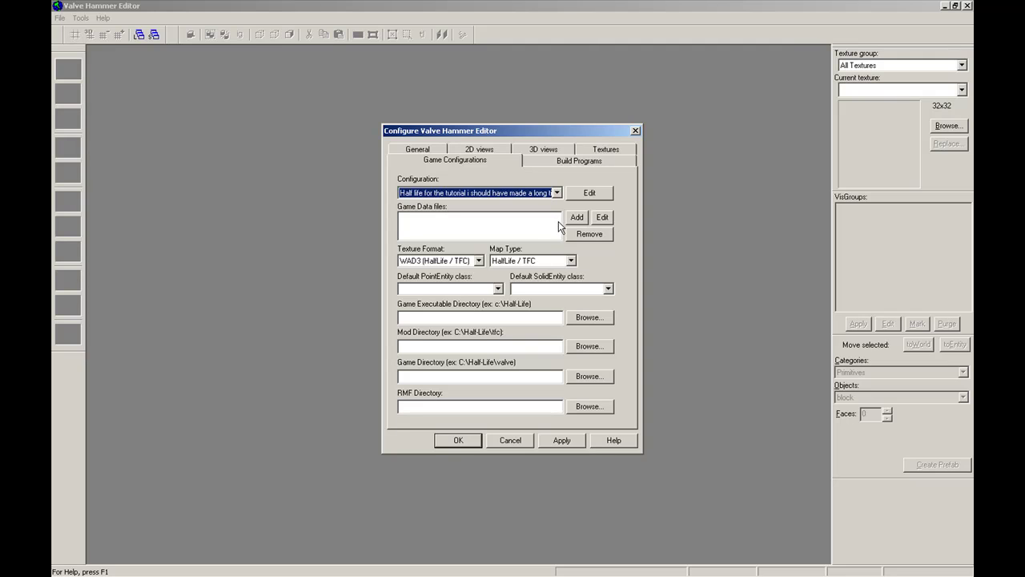
left_click(576, 218)
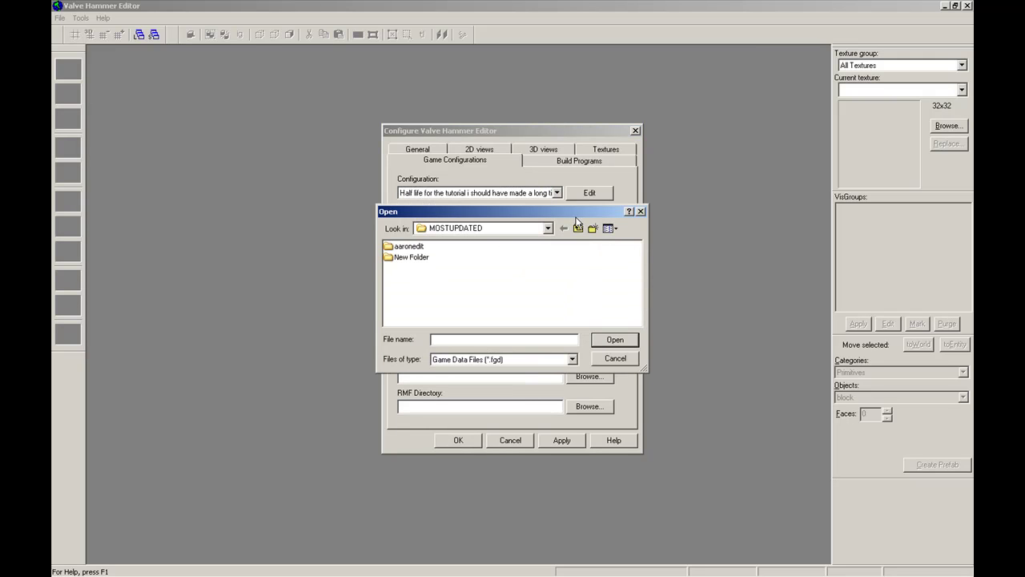
left_click(542, 232)
left_click(548, 229)
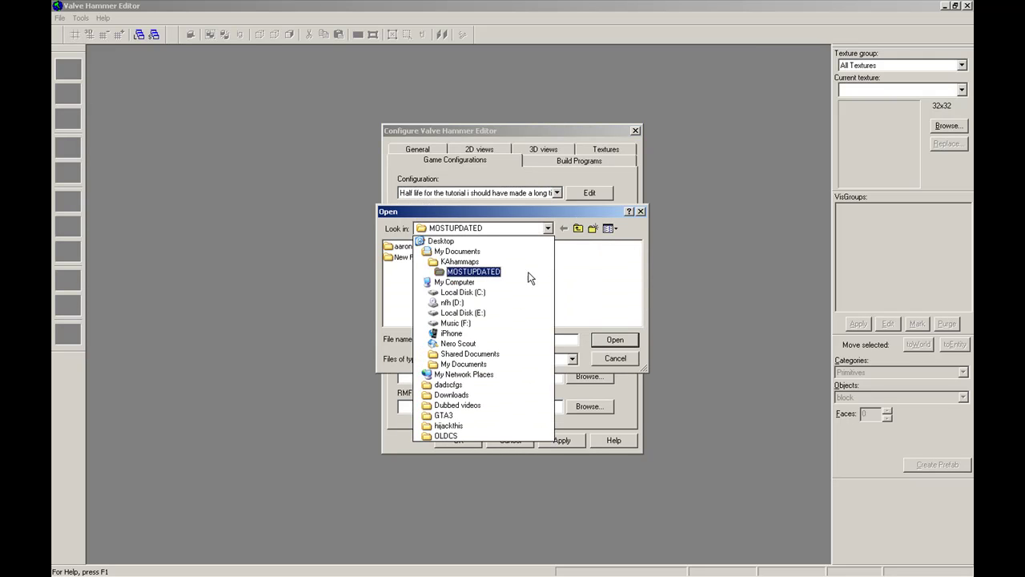
left_click(519, 294)
left_click_drag(484, 321, 592, 314)
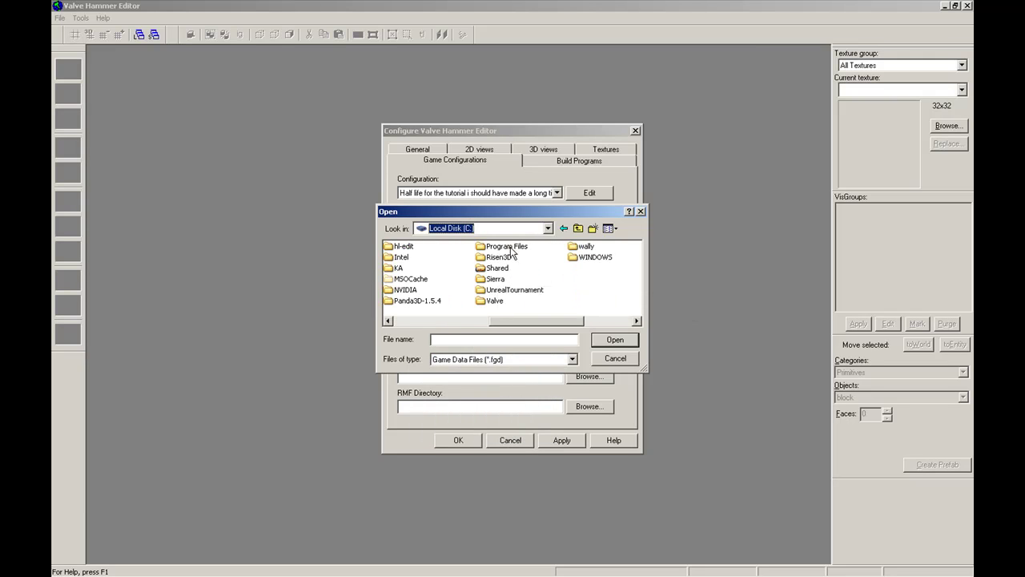
double_click(501, 246)
left_click_drag(398, 321, 589, 332)
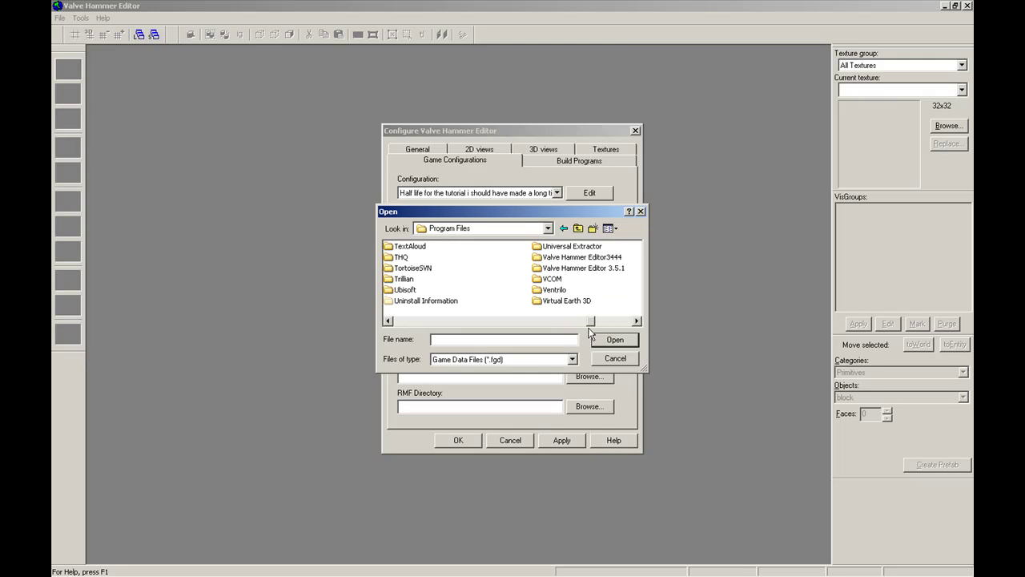
double_click(600, 270)
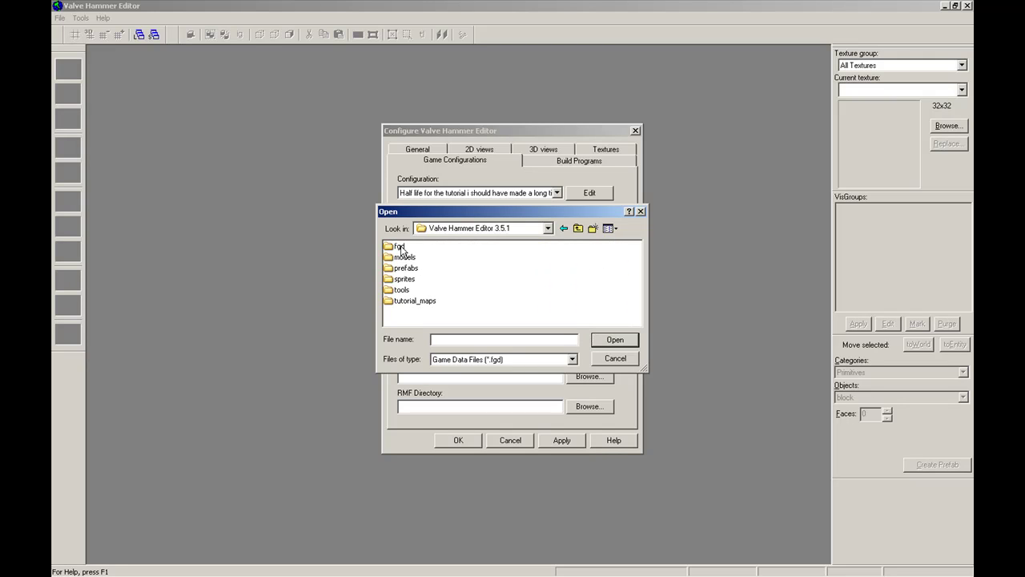
double_click(399, 247)
double_click(410, 267)
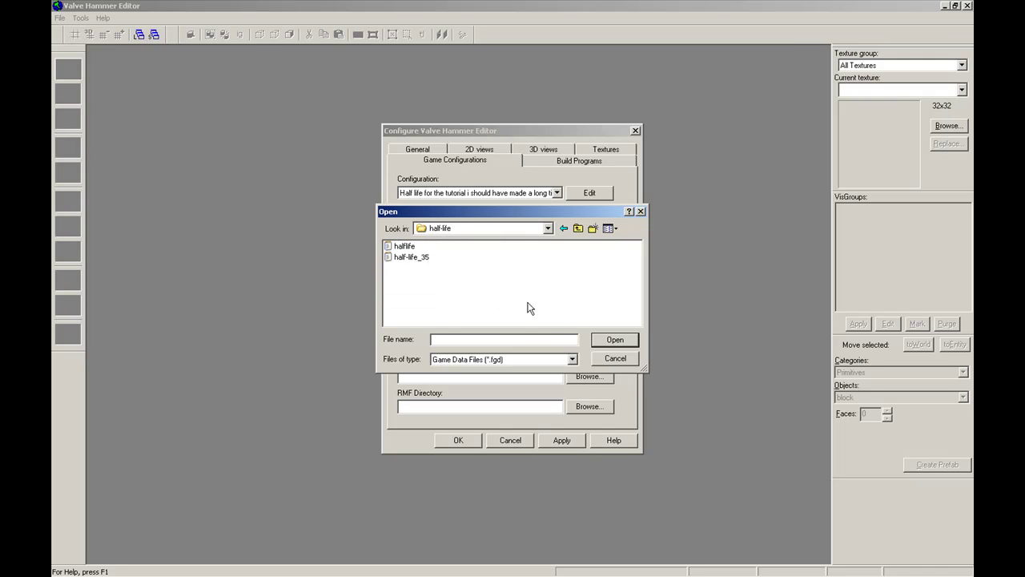
double_click(403, 248)
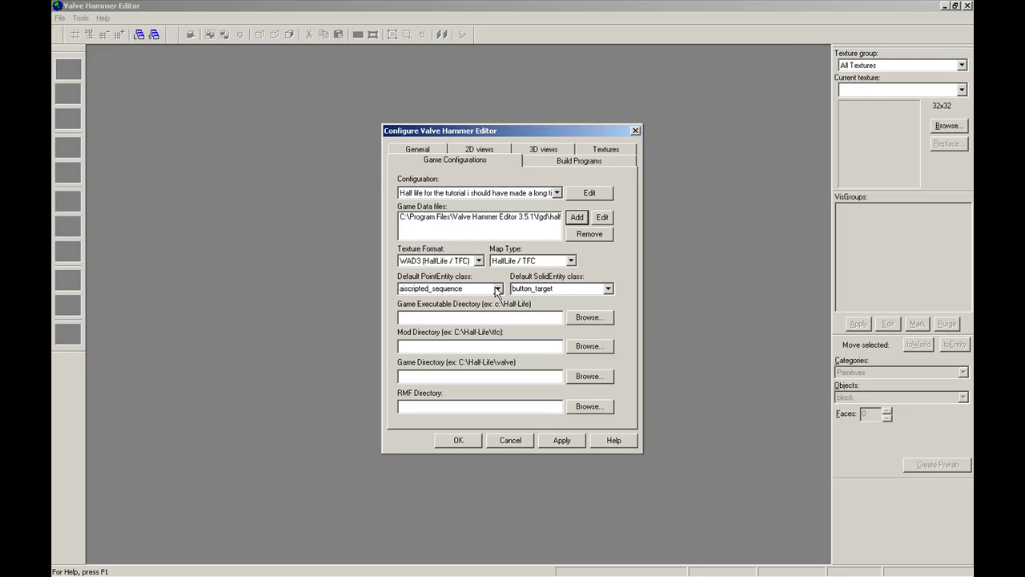
Set the default PointEntity class to info_player_start and the default SolidEntity class to func_door
left_click(498, 289)
mouse_move(500, 309)
left_mouse_down()
mouse_move(499, 328)
mouse_move(500, 319)
left_mouse_up()
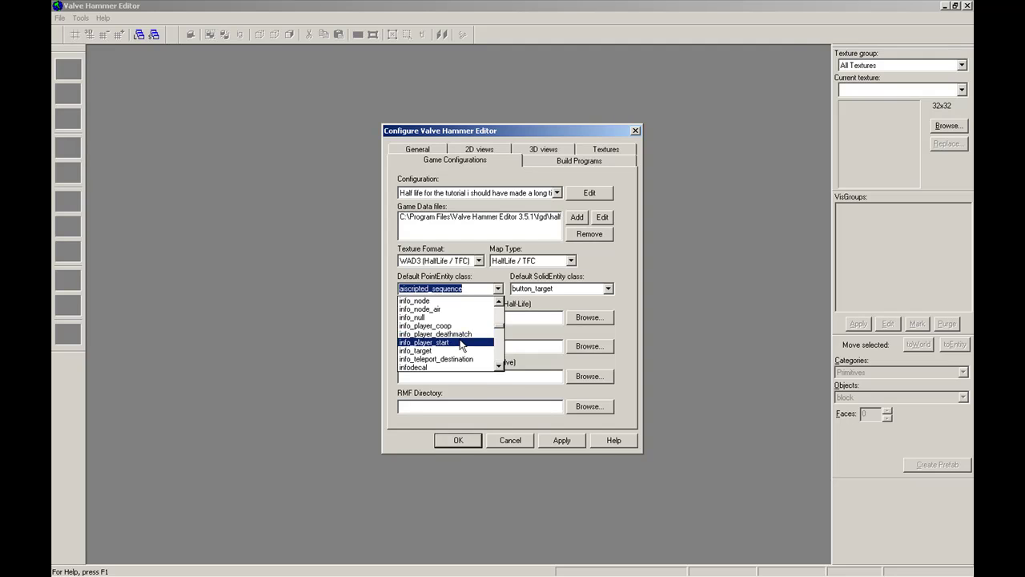
left_click(432, 342)
left_click(608, 288)
mouse_move(609, 314)
left_mouse_down()
mouse_move(608, 345)
mouse_move(608, 309)
left_mouse_up()
left_click(535, 301)
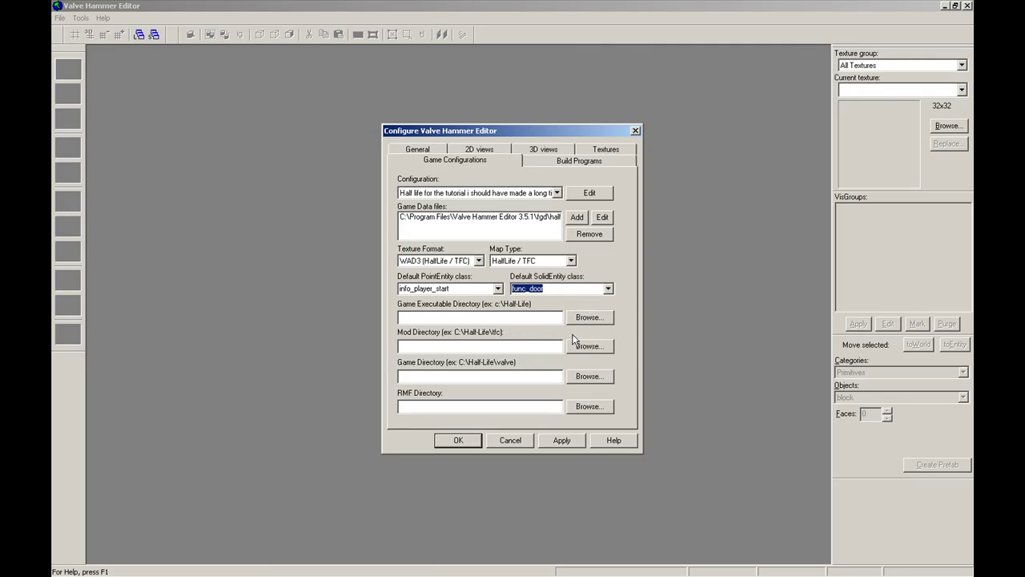
Open the folder selection for the Game Executable Directory and expand Local Disk (C:)
left_click(512, 316)
left_click(588, 317)
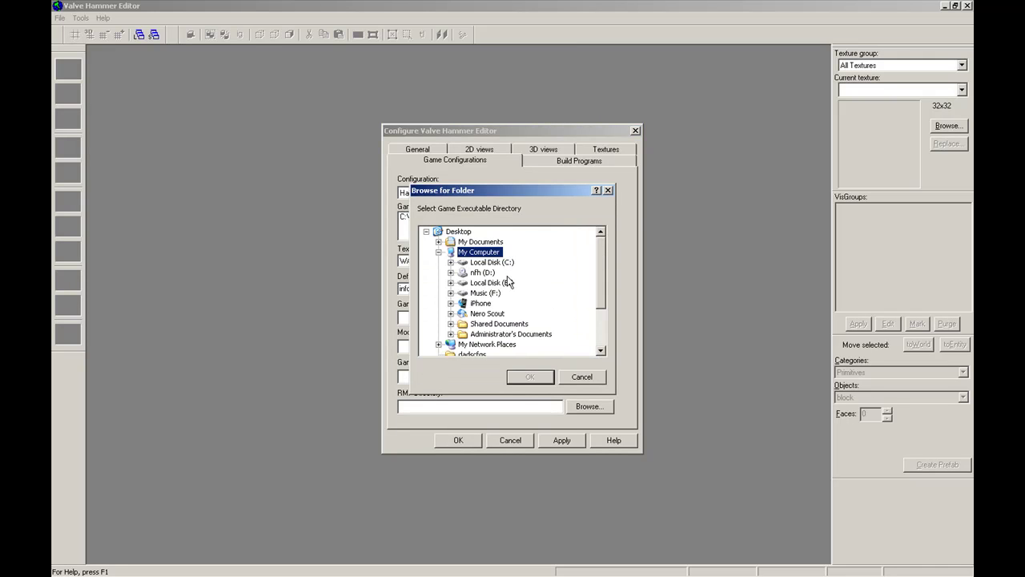
double_click(517, 282)
scroll(523, 343, "down", 6)
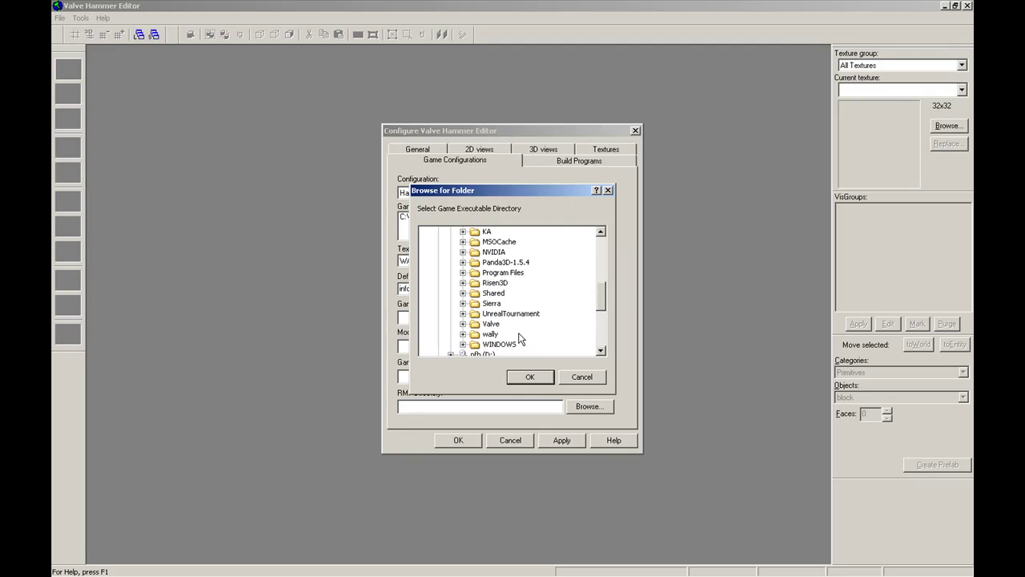
double_click(491, 324)
double_click(513, 327)
scroll(512, 304, "up", 10)
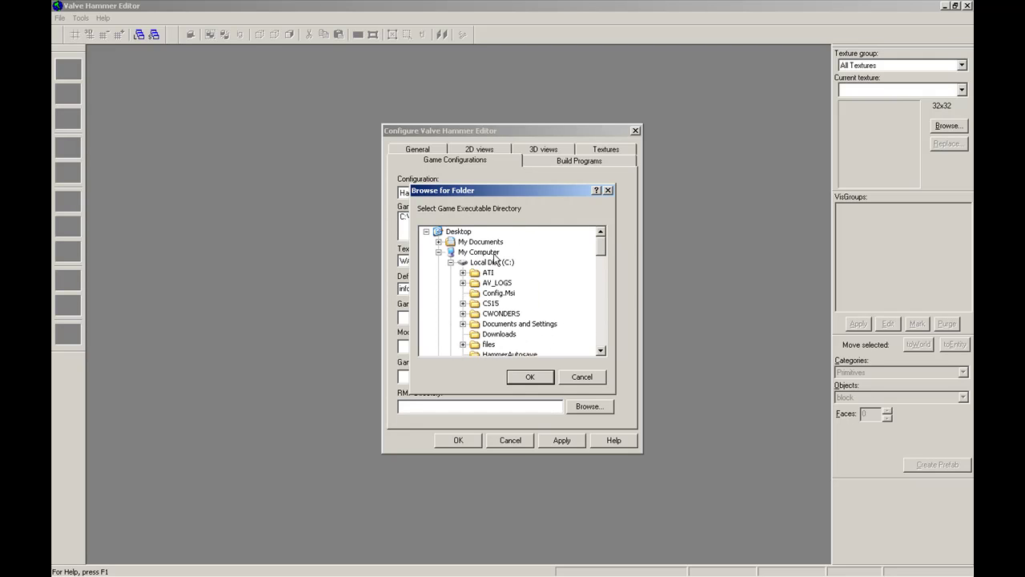
left_click(438, 251)
double_click(478, 254)
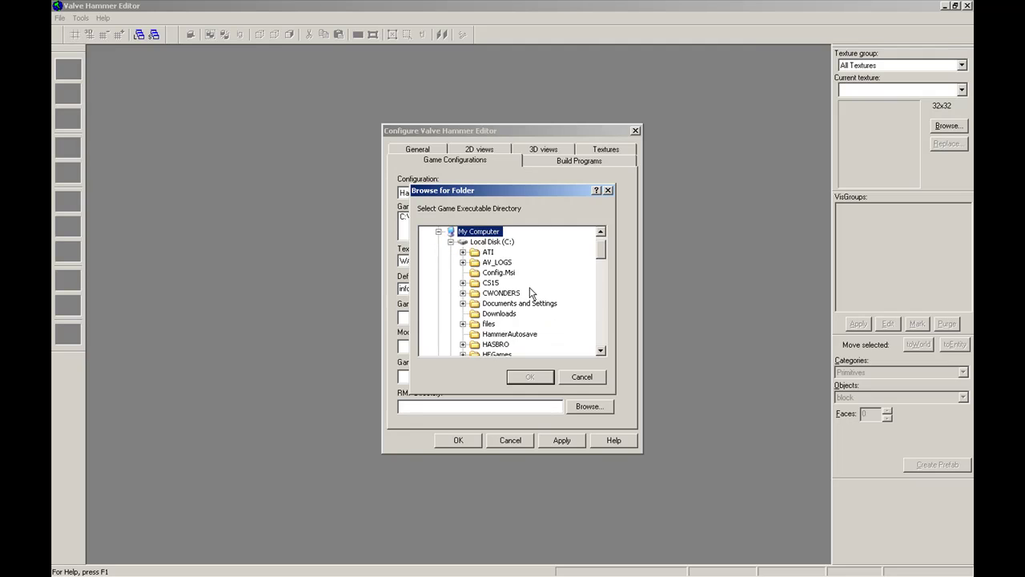
Set the Game Executable Directory to the half-life folder inside the Steam account's folder under Program Files\Steam\steamapps
left_click(457, 242)
double_click(490, 243)
scroll(528, 304, "down", 7)
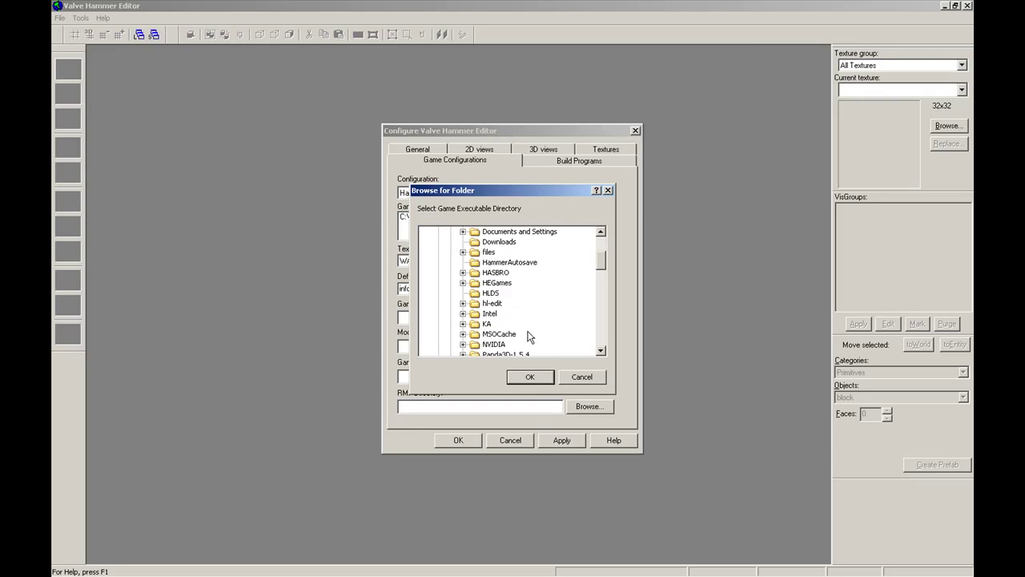
double_click(510, 313)
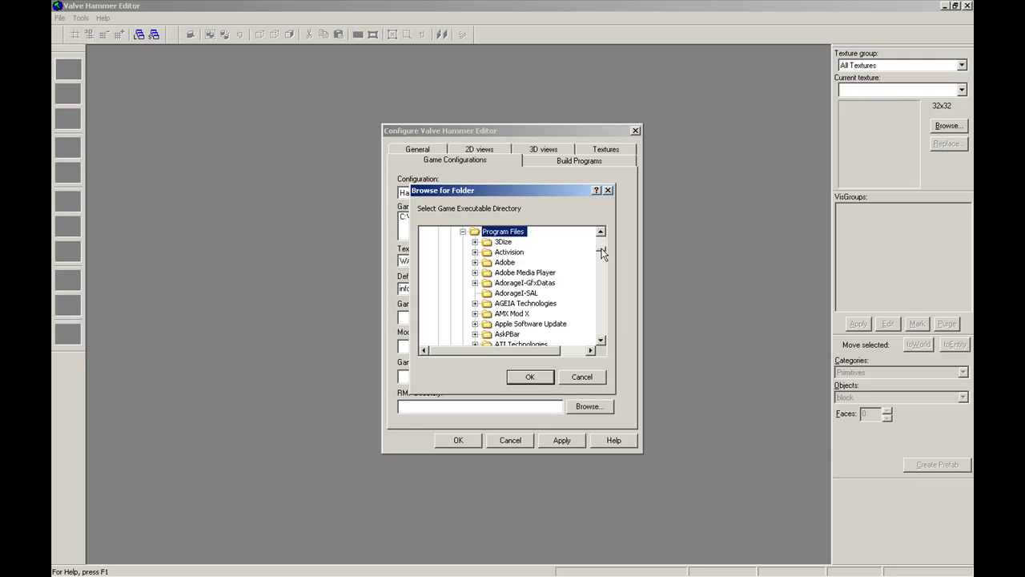
left_click_drag(603, 253, 602, 301)
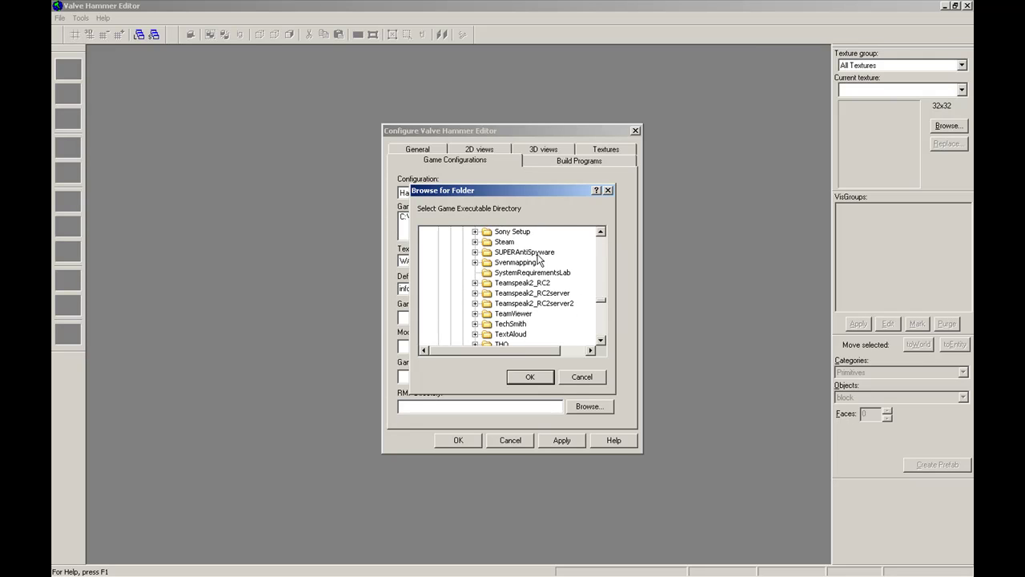
double_click(505, 241)
scroll(533, 332, "down", 2)
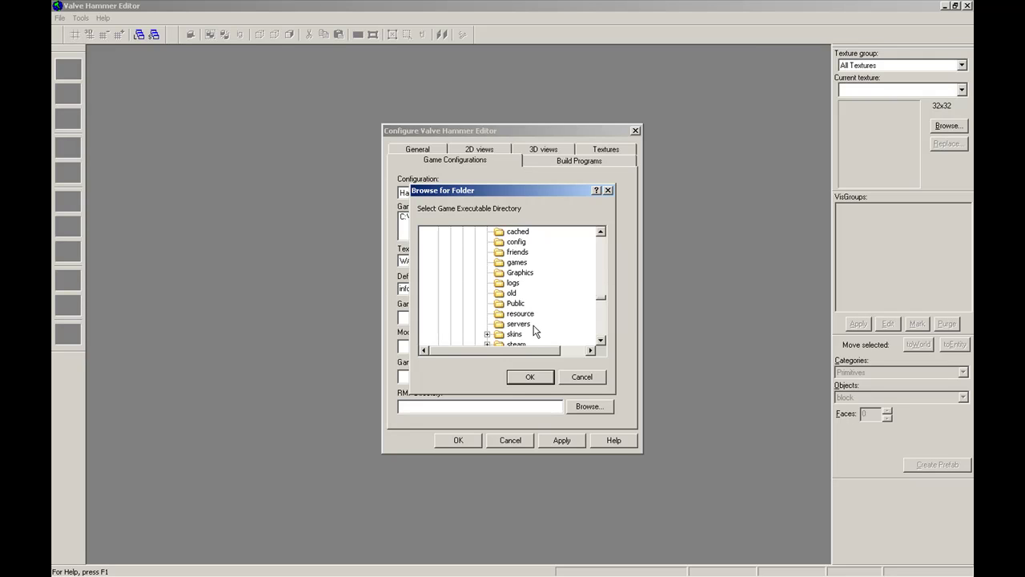
double_click(524, 323)
double_click(570, 333)
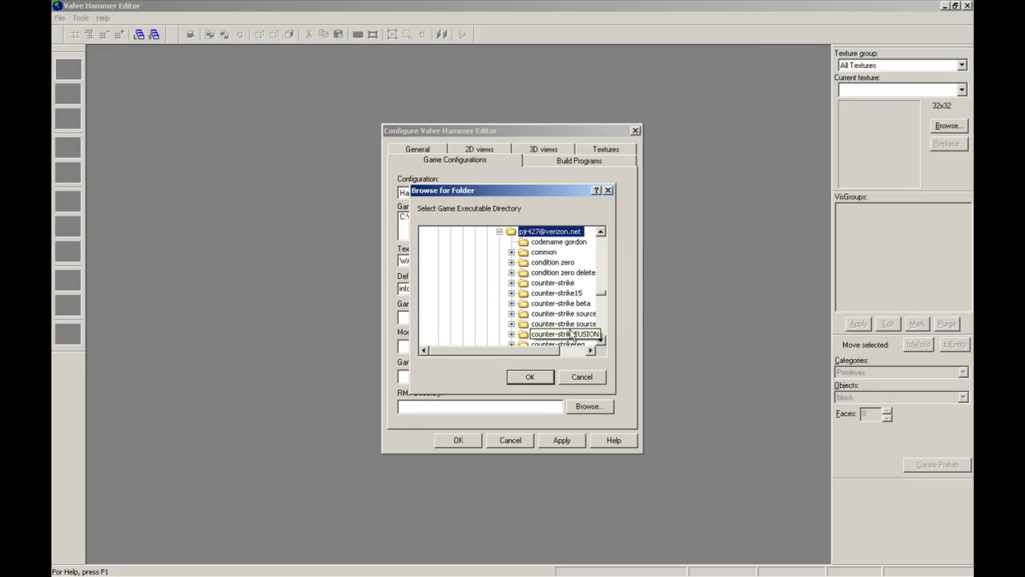
scroll(581, 333, "down", 3)
double_click(545, 334)
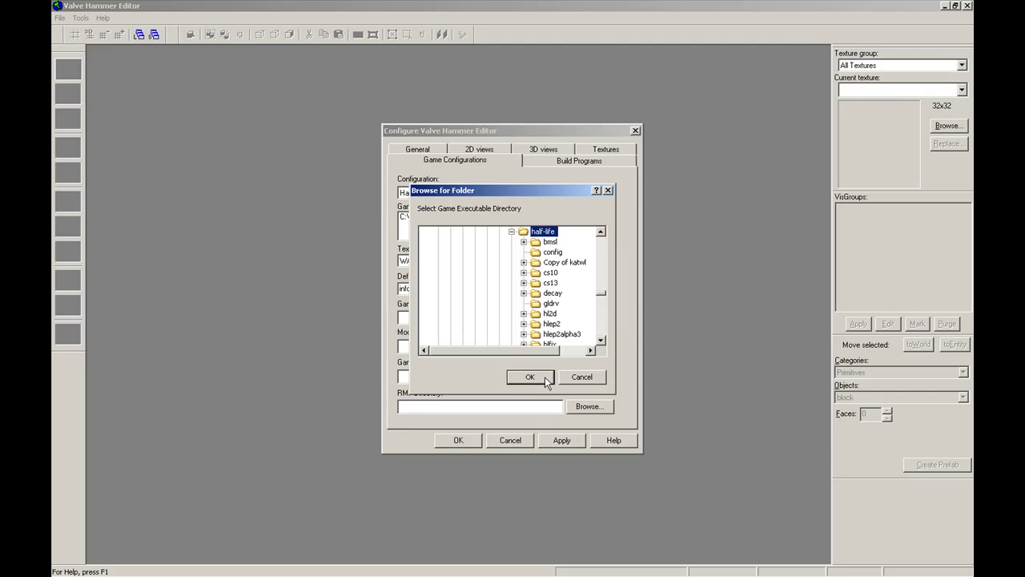
left_click(543, 378)
Open the folder selection for the Mod Directory and expand Local Disk (C:)
left_click(589, 346)
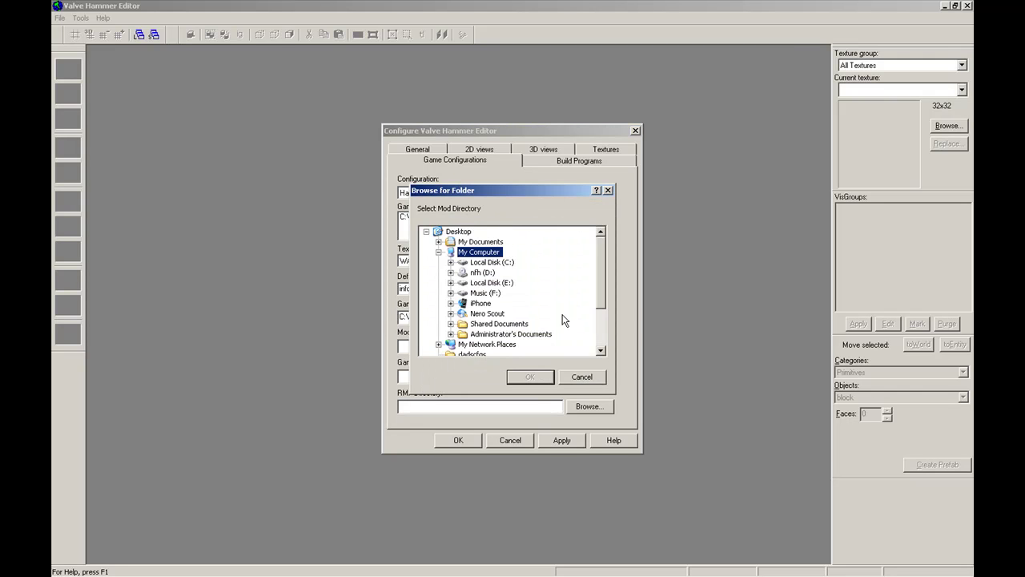
double_click(492, 266)
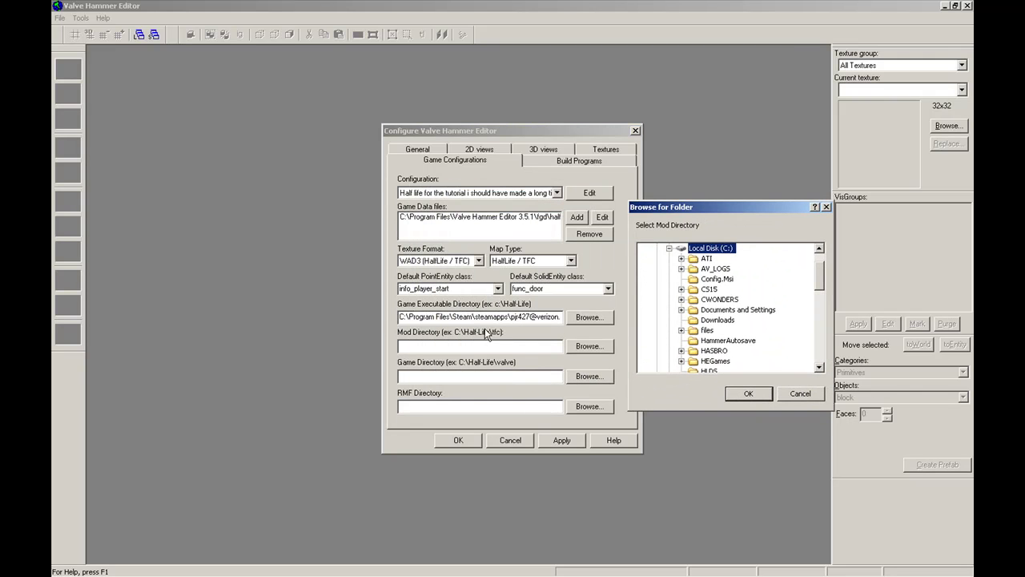
scroll(730, 332, "down", 8)
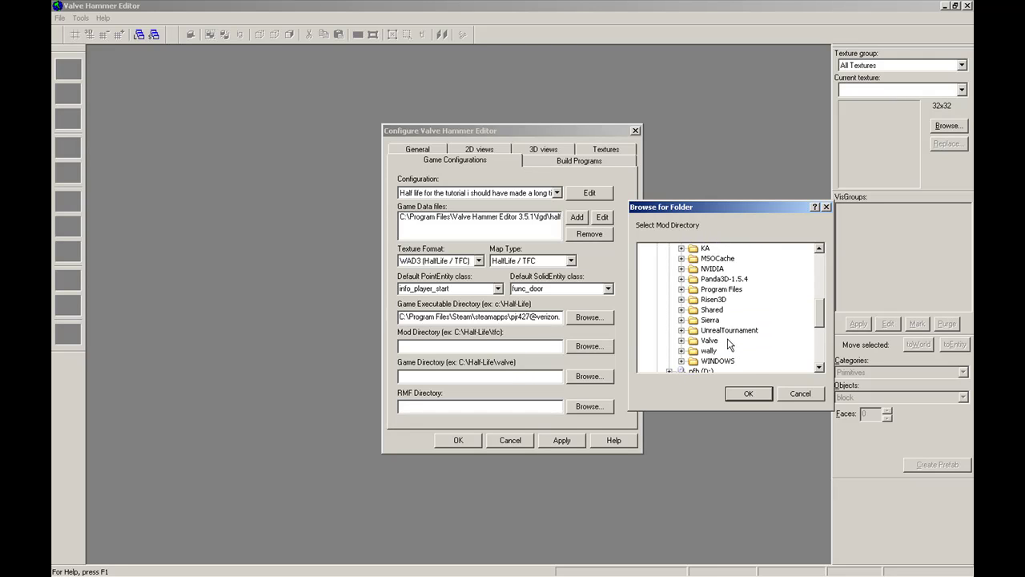
double_click(711, 320)
double_click(731, 341)
left_click(720, 304)
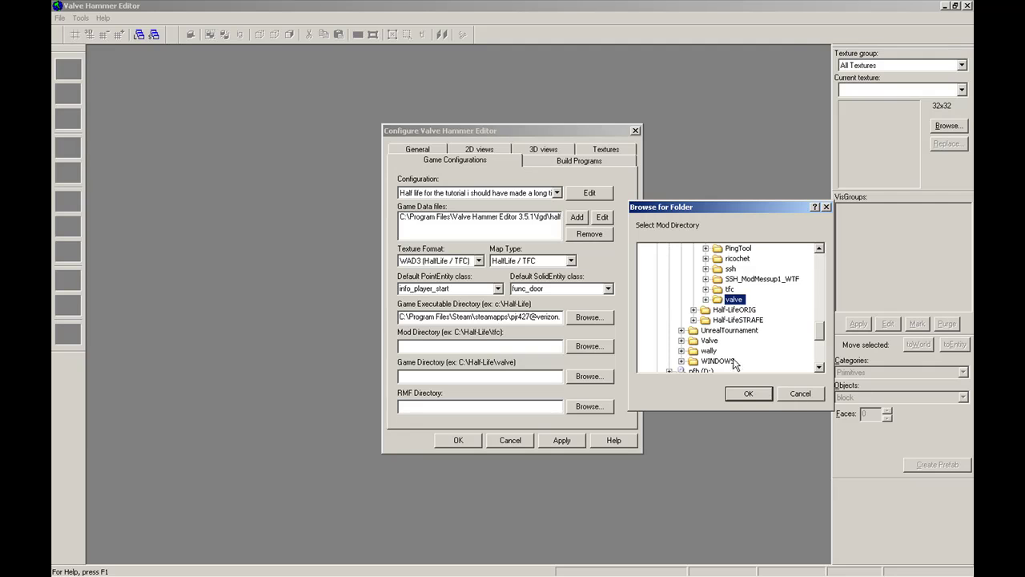
scroll(730, 322, "up", 3)
left_click(694, 307)
left_click(681, 248)
scroll(683, 290, "up", 5)
scroll(681, 289, "up", 3)
left_click(721, 279)
scroll(745, 319, "down", 1)
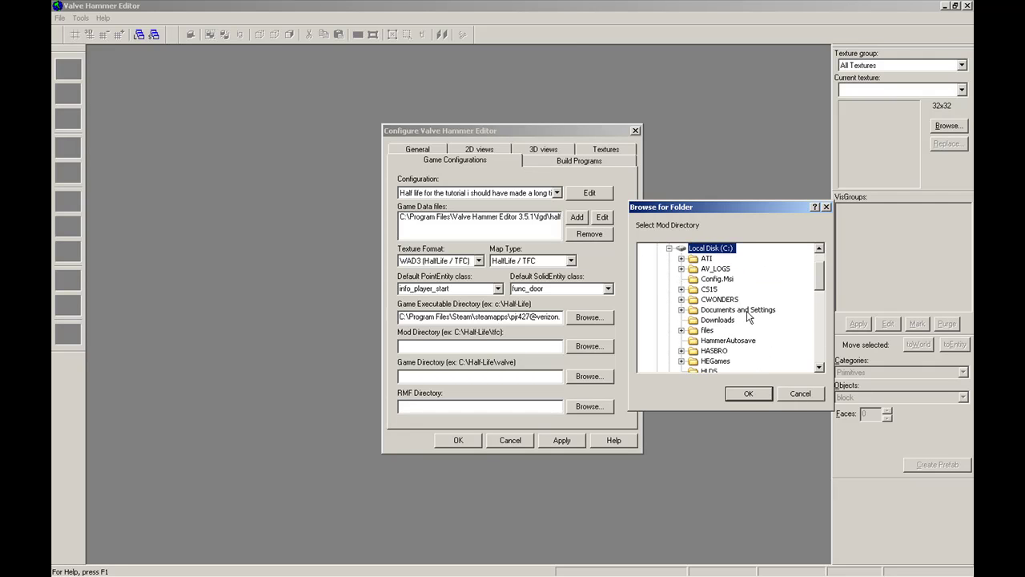
Expand the Steam account's folder under Program Files\Steam\steamapps in the Mod Directory selection
scroll(741, 319, "down", 5)
double_click(743, 320)
scroll(743, 324, "down", 8)
left_click(726, 343)
double_click(723, 350)
scroll(753, 333, "down", 4)
scroll(763, 329, "down", 3)
double_click(751, 287)
scroll(782, 324, "down", 3)
scroll(782, 324, "up", 1)
double_click(787, 269)
scroll(797, 282, "down", 4)
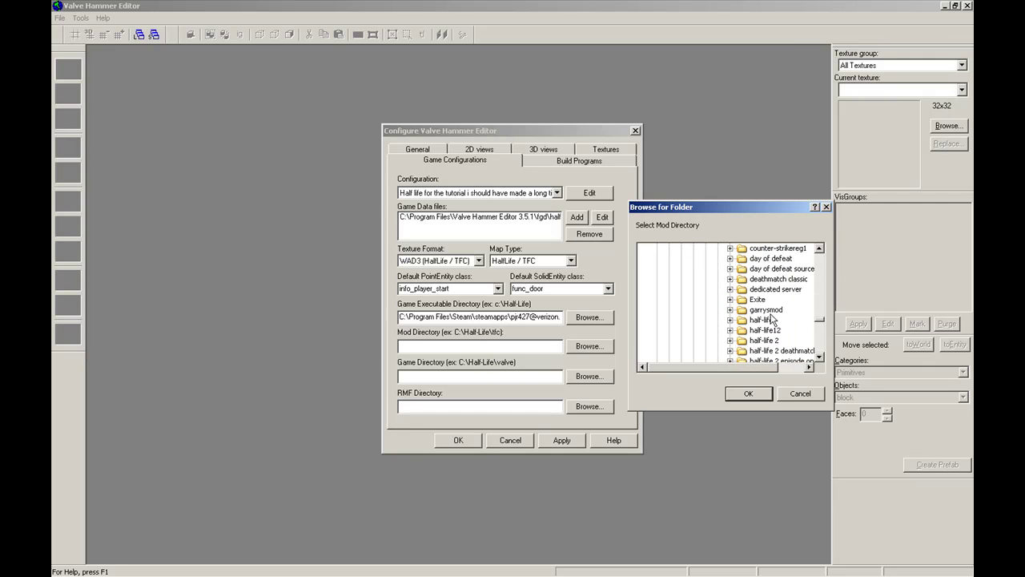
Set the Mod Directory to the valve folder inside the account's half-life folder
double_click(767, 322)
scroll(773, 325, "down", 8)
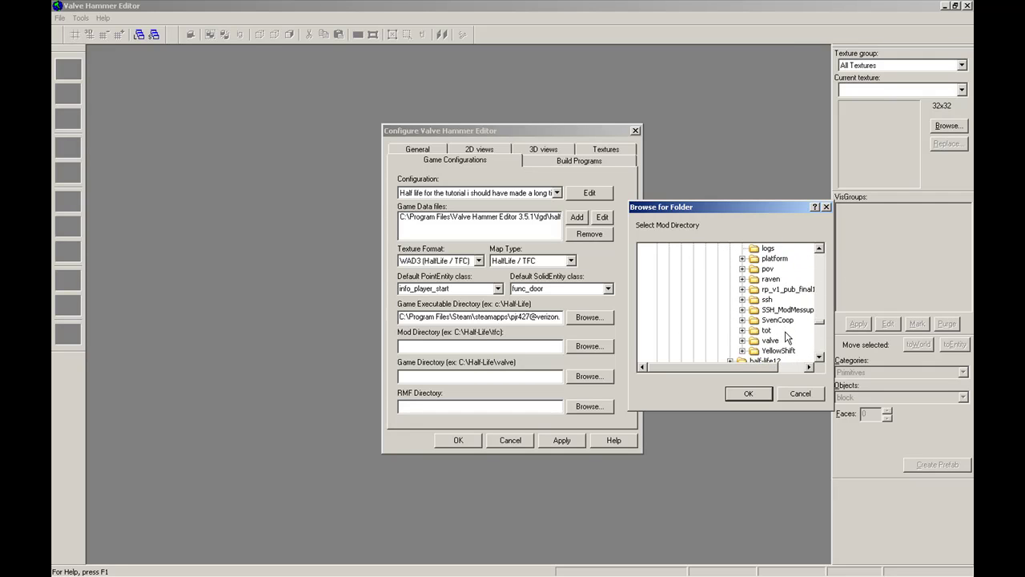
left_click(770, 340)
left_click(752, 394)
double_click(771, 340)
left_click(749, 393)
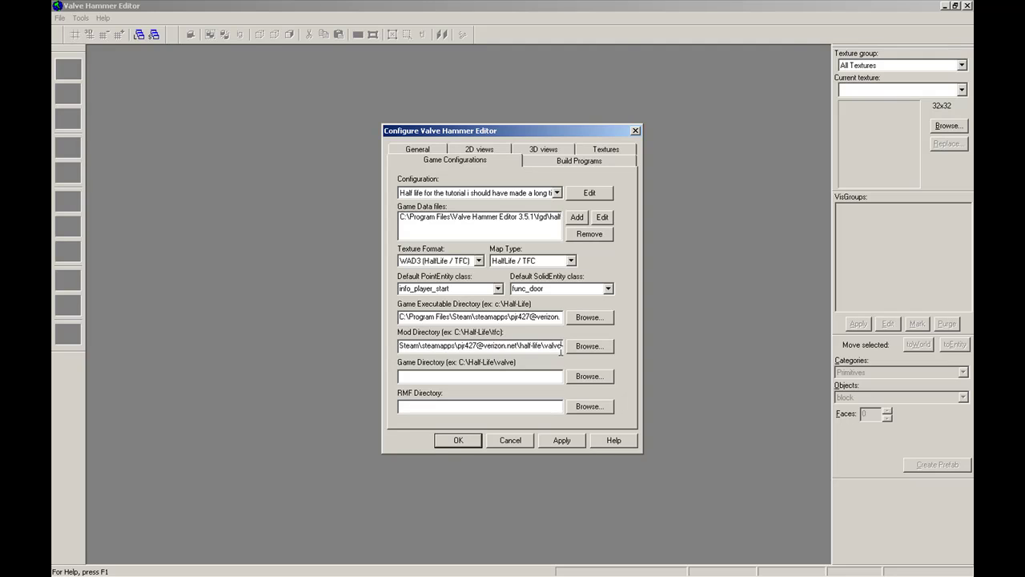
Copy the Mod Directory path into the Game Directory field
left_click_drag(560, 345, 427, 366)
left_click(473, 376)
key("ctrl+v")
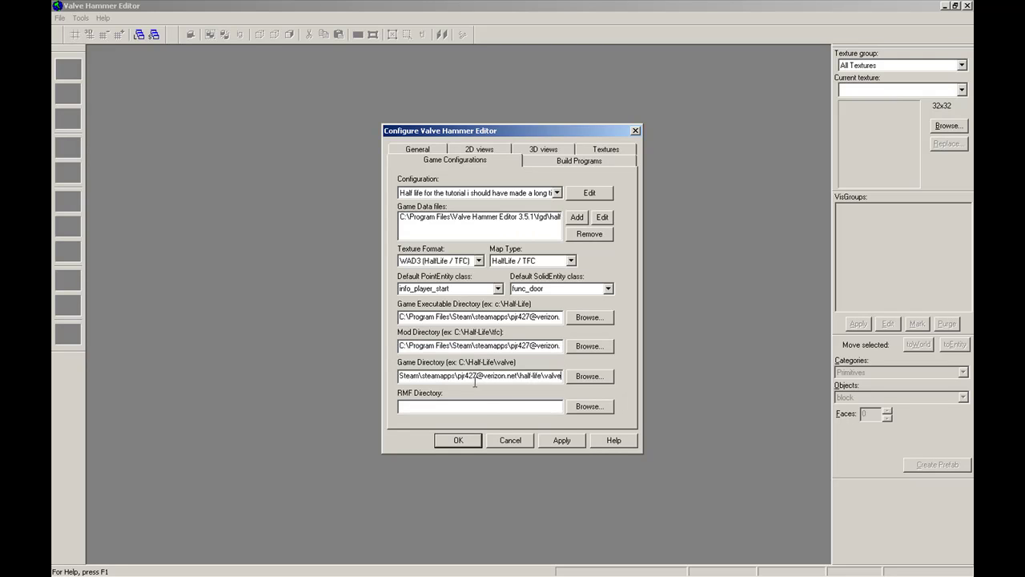
Set the RMF Directory to a folder inside My Documents
left_click(587, 407)
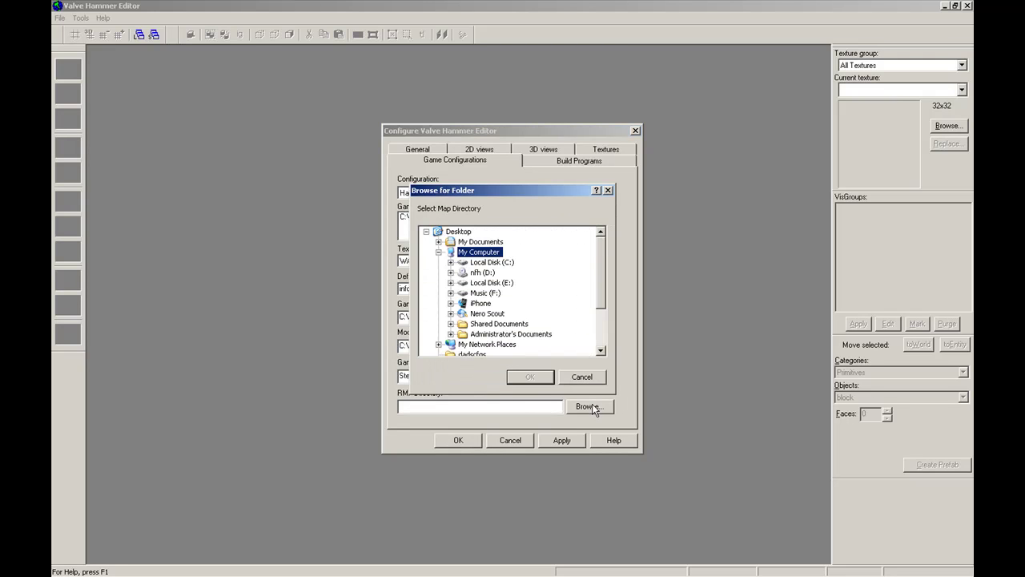
double_click(480, 241)
left_click_drag(600, 240, 603, 266)
double_click(493, 313)
left_click(530, 376)
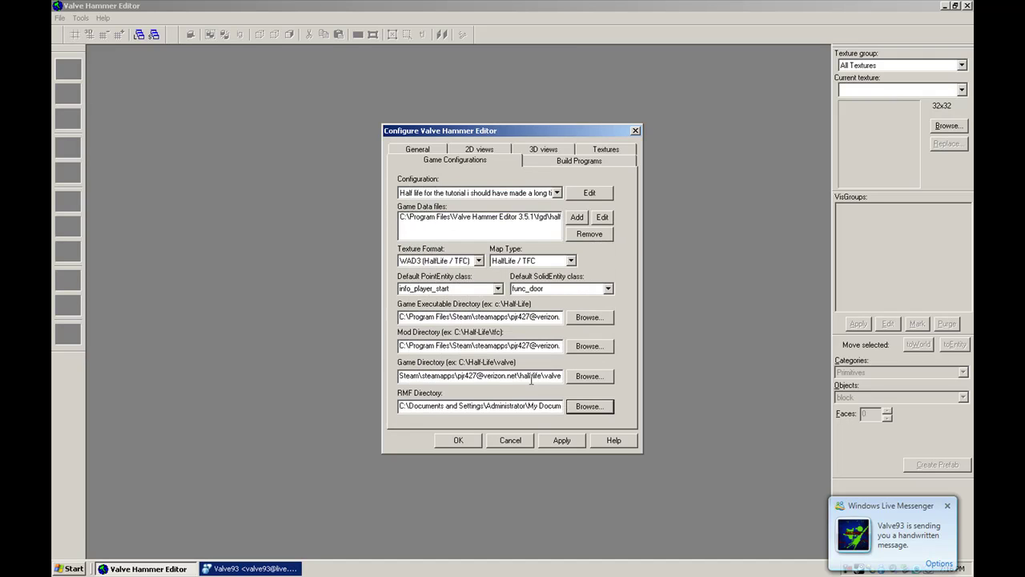
Open the build program settings for the new Half-Life tutorial configuration and minimize the chat window that pops up
left_click(566, 162)
left_click(543, 194)
left_click(544, 213)
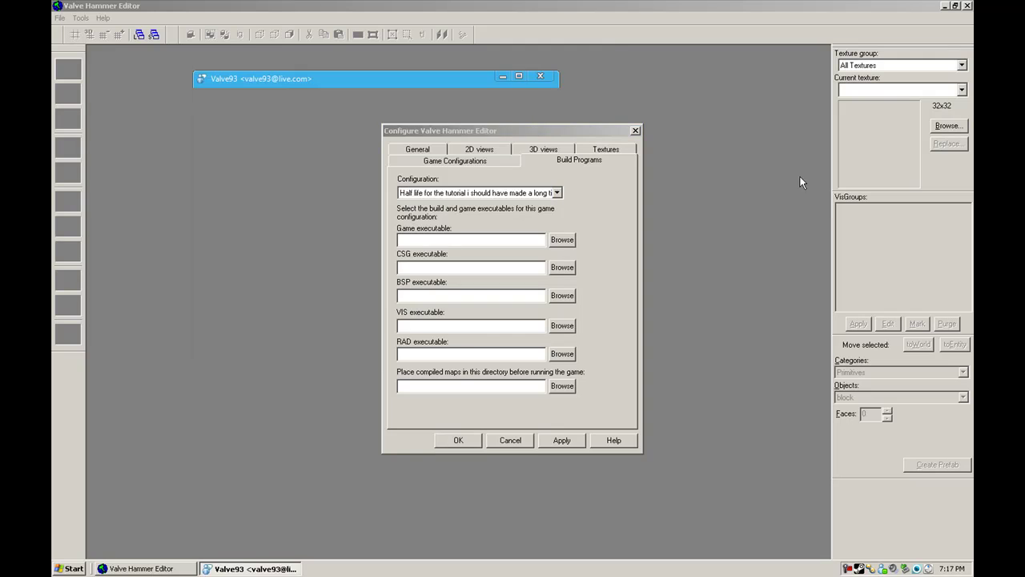
left_click(503, 78)
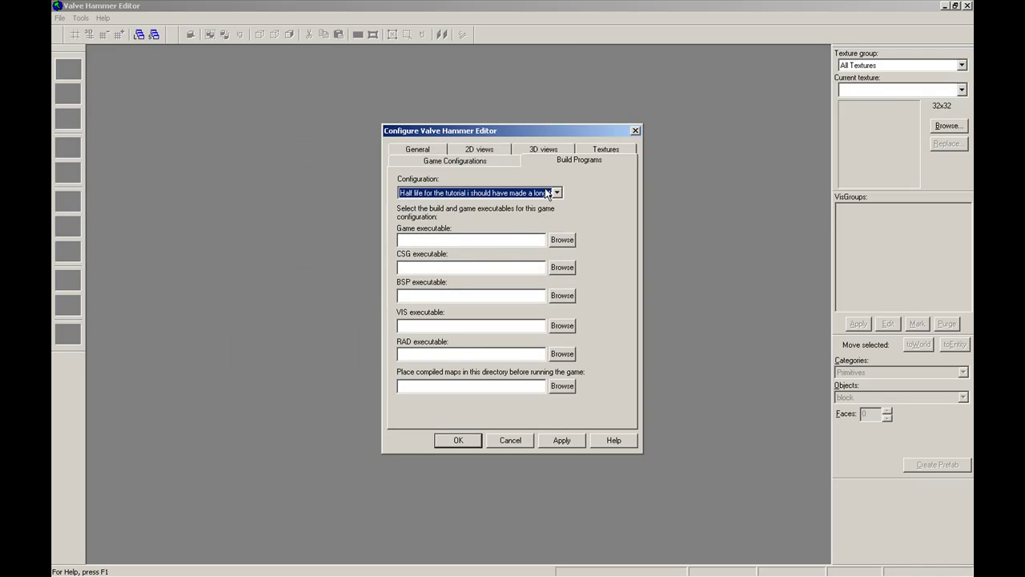
left_click(555, 240)
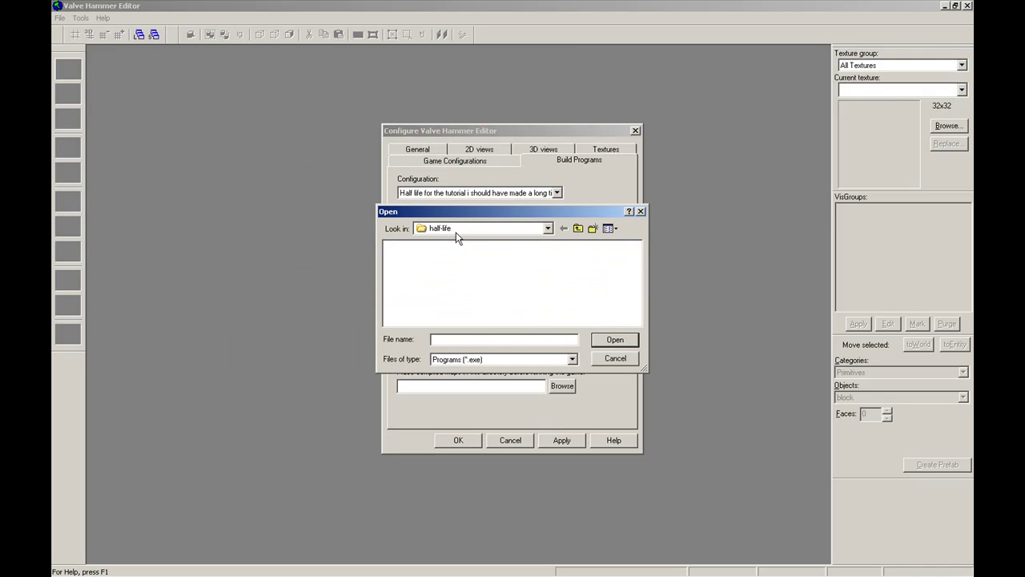
left_click(545, 228)
left_click(521, 272)
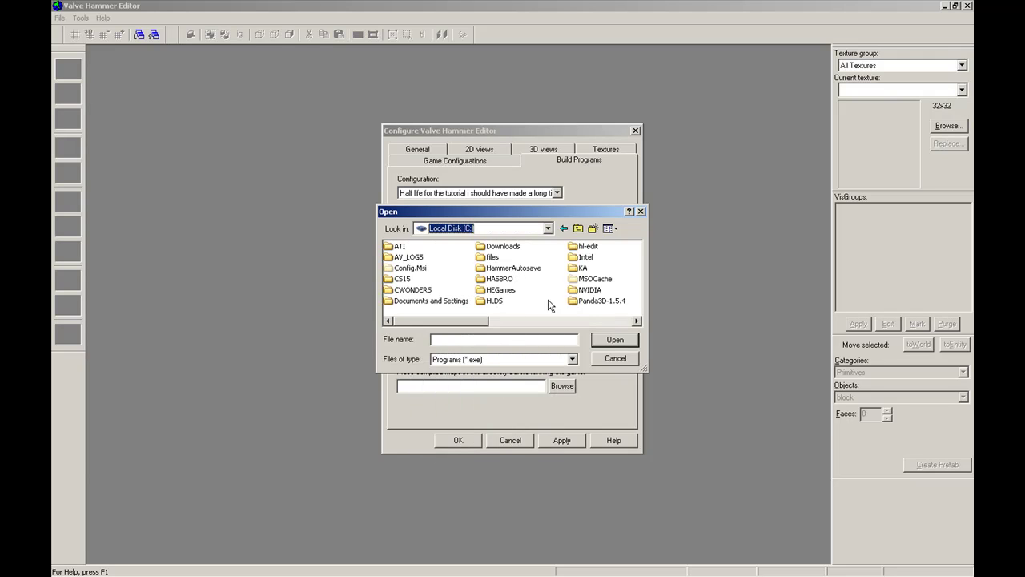
left_click(638, 321)
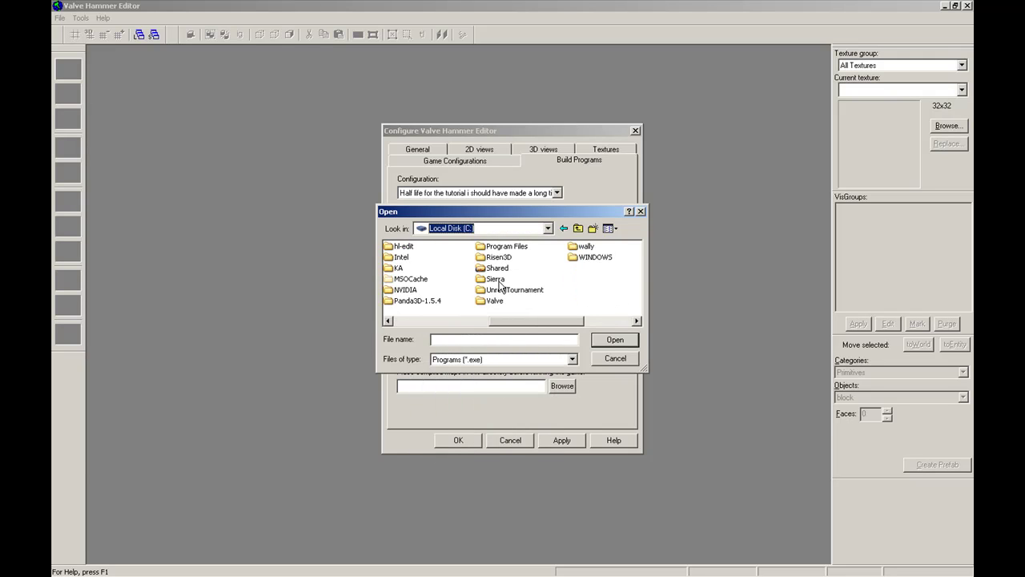
double_click(497, 279)
double_click(407, 300)
left_click(582, 301)
left_click(619, 356)
Open the file selection for the Game executable and go to Program Files\Steam on Local Disk (C:)
left_click(562, 240)
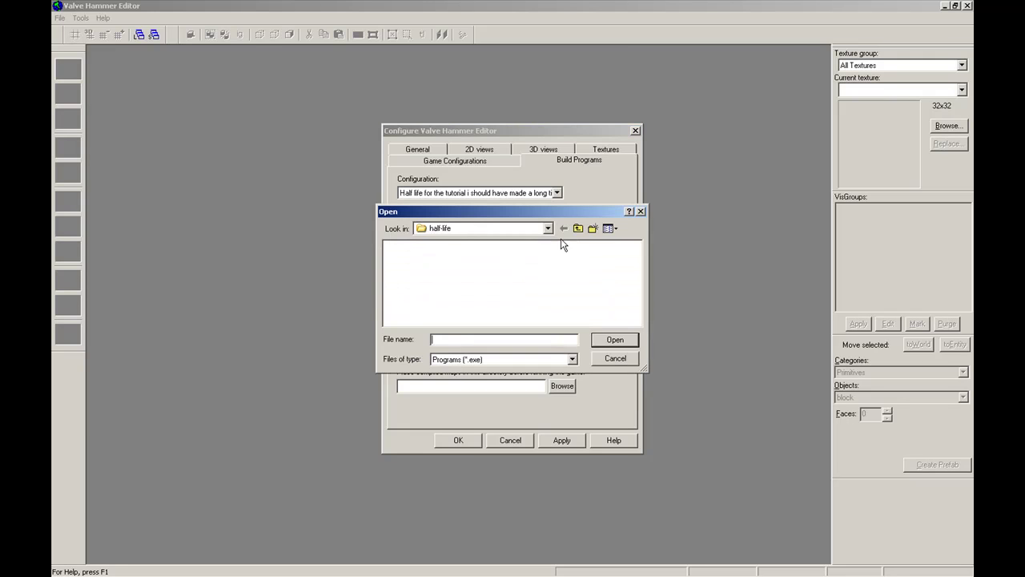
left_click(548, 228)
left_click(527, 273)
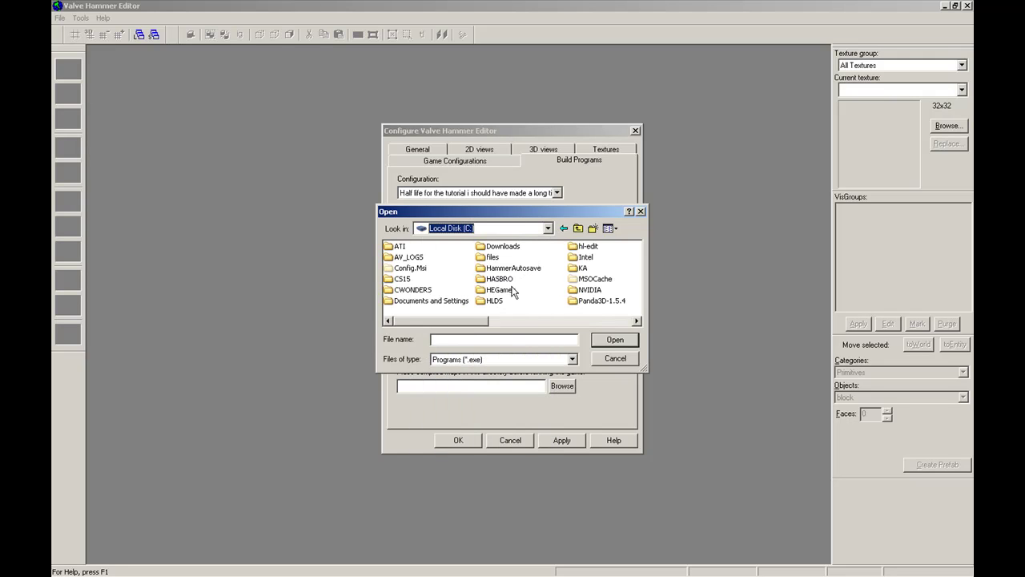
left_click_drag(484, 322, 584, 321)
double_click(508, 247)
scroll(505, 292, "down", 3)
scroll(503, 294, "up", 3)
double_click(410, 278)
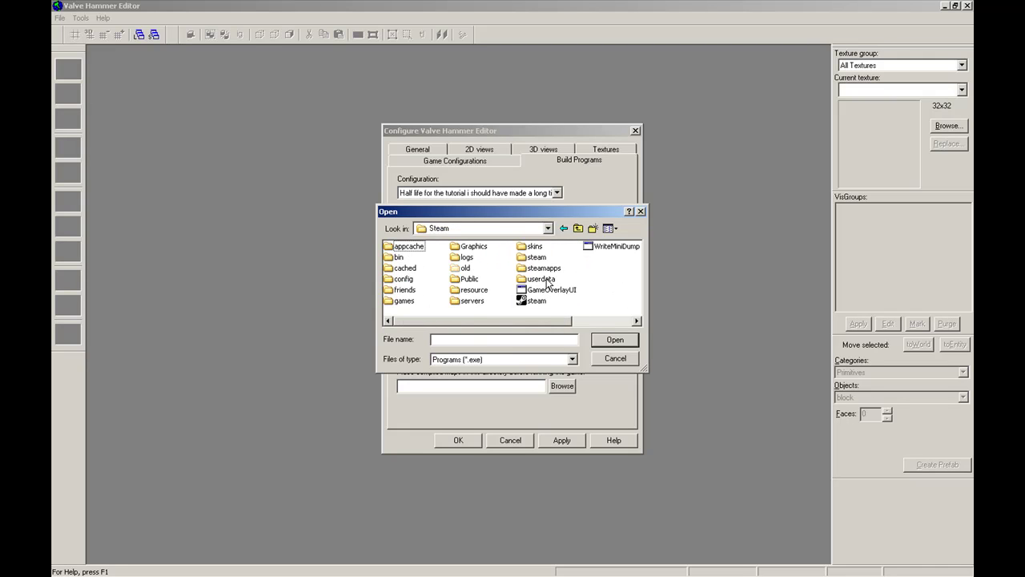
Set the Game executable to the program in the half-life folder of the Steam account's folder under steamapps
double_click(540, 268)
double_click(439, 290)
left_click_drag(445, 321, 570, 321)
double_click(516, 246)
left_click(577, 290)
double_click(576, 290)
Set the CSG executable to hlcsg in the zhlt34x86final folder inside My Documents
left_click(563, 267)
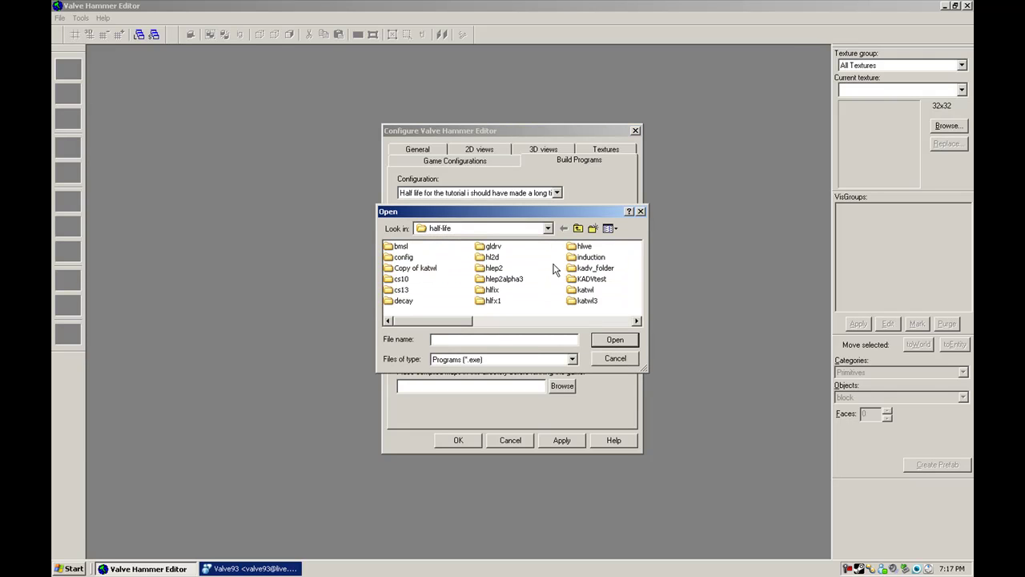
left_click_drag(526, 207, 720, 183)
left_click(742, 204)
left_click(724, 246)
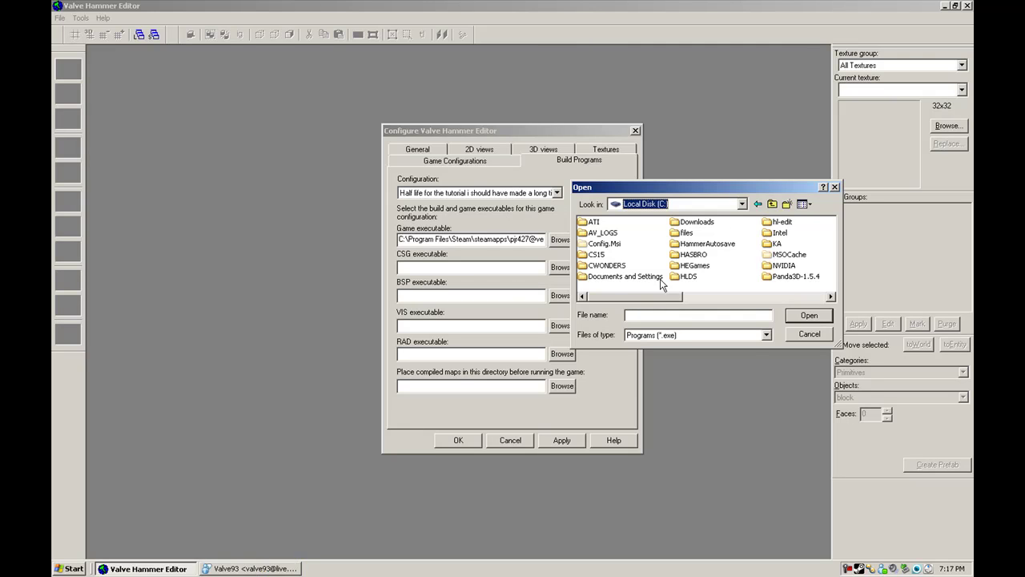
left_click(738, 205)
left_click(731, 228)
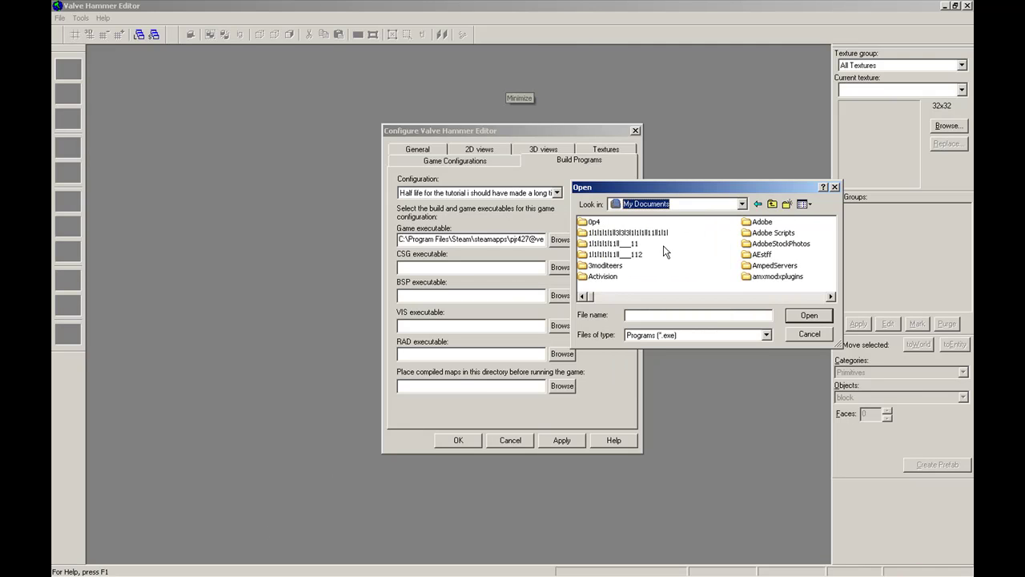
left_click_drag(594, 298, 736, 292)
type("zh")
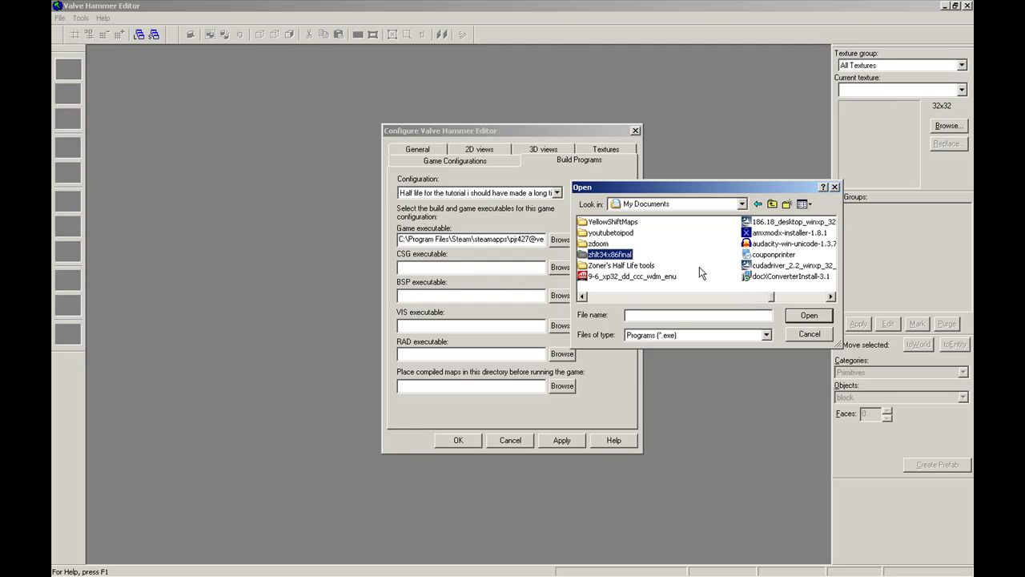
double_click(616, 257)
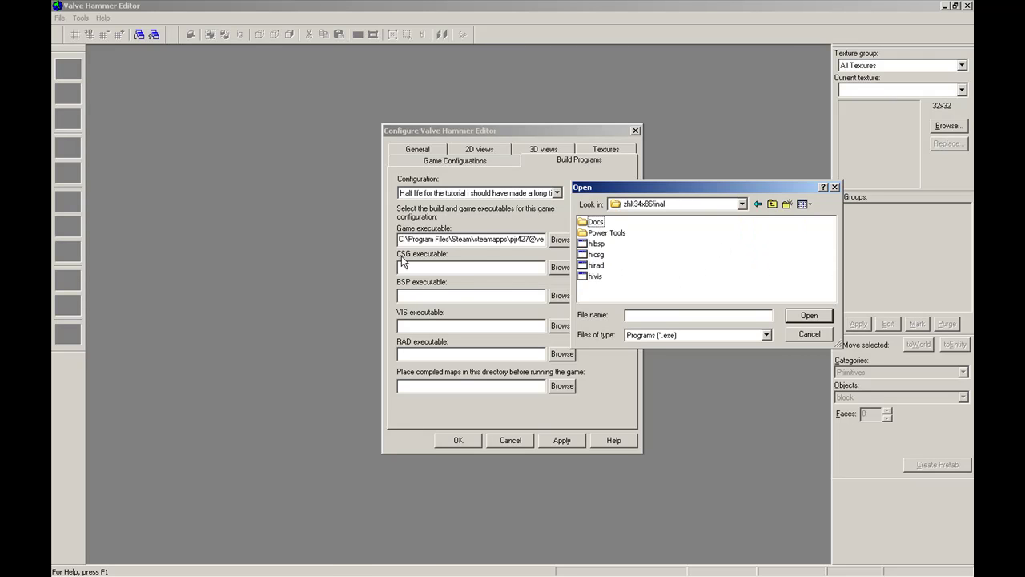
double_click(599, 254)
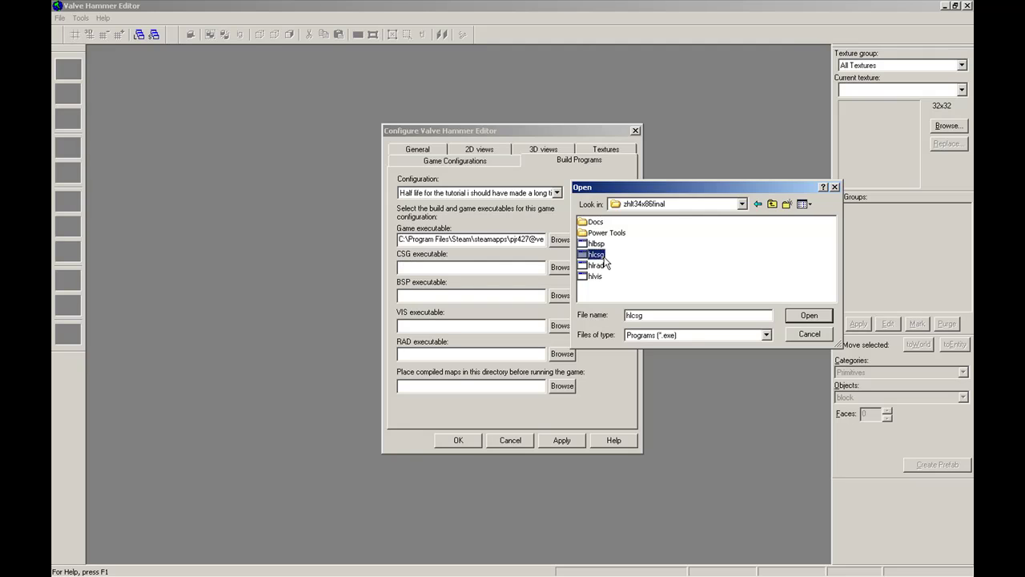
Set the BSP, VIS and RAD executables to hlbsp, hlvis and hlrad from the zhlt34x86final folder
left_click(560, 296)
double_click(596, 243)
left_click(562, 325)
double_click(597, 277)
left_click(562, 353)
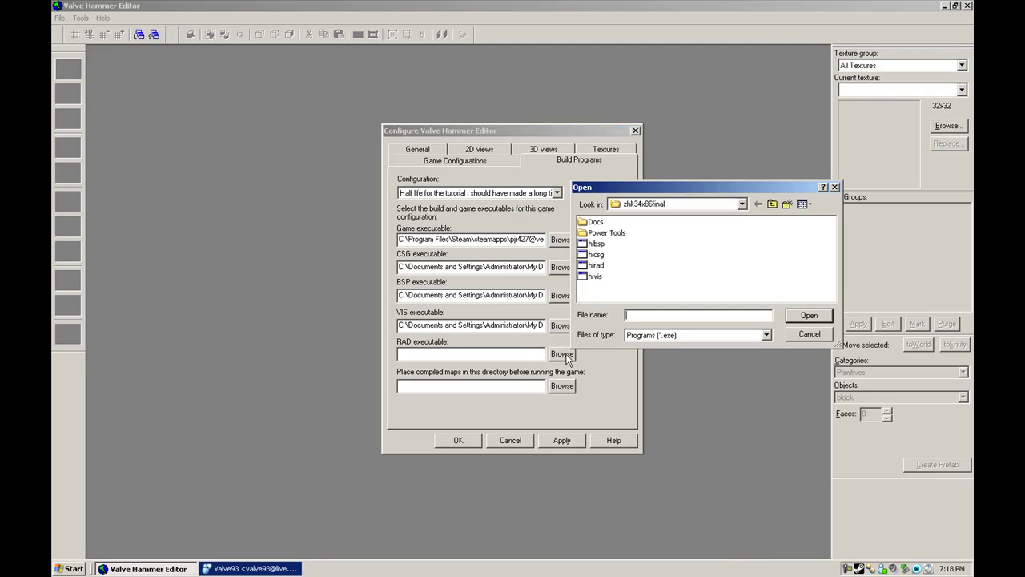
double_click(598, 266)
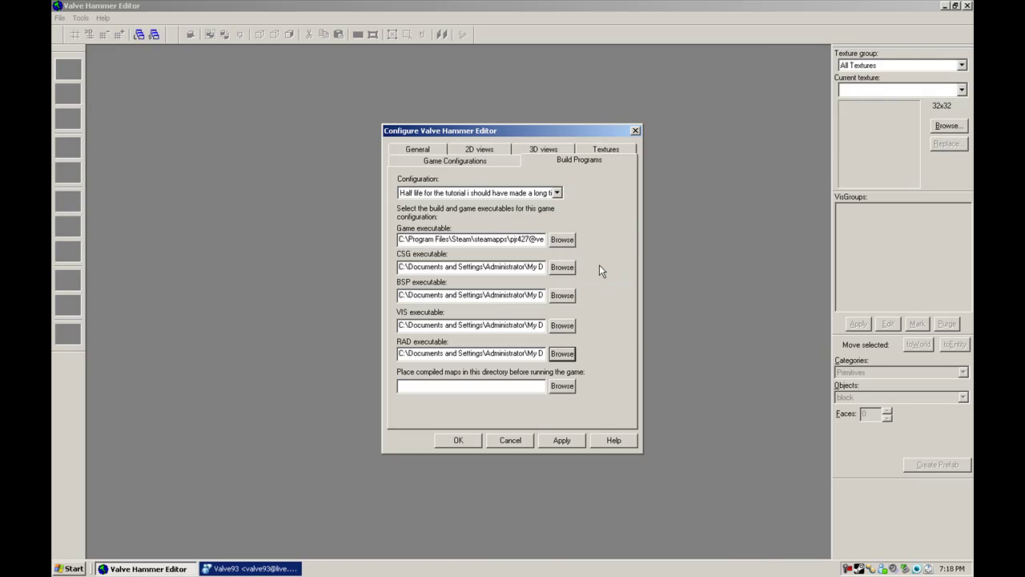
Set the directory for compiled maps to the maps folder in C:\Sierra\Half-Life\valve
left_click(561, 386)
left_click_drag(486, 193, 688, 173)
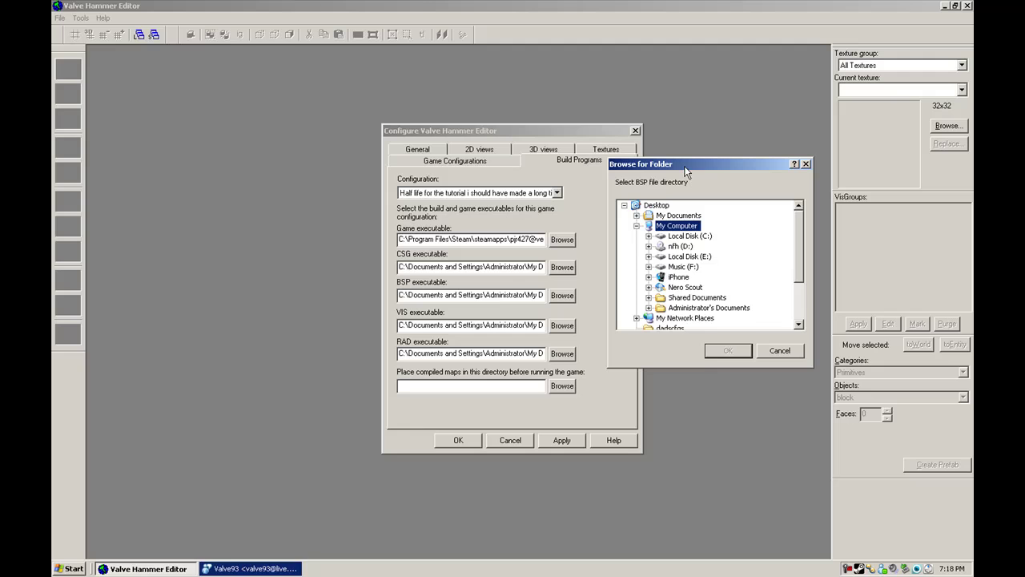
double_click(704, 237)
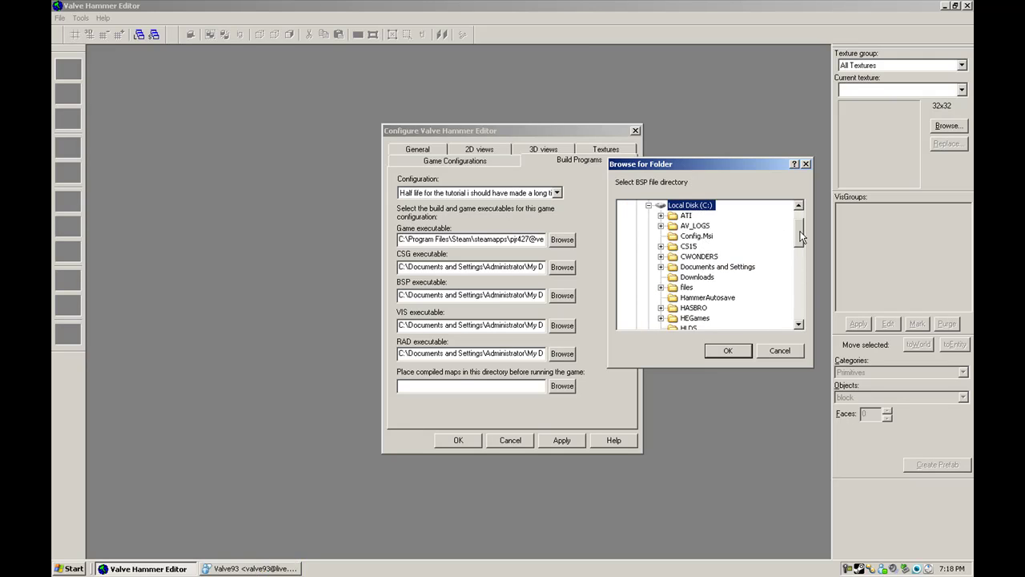
scroll(715, 241, "down", 6)
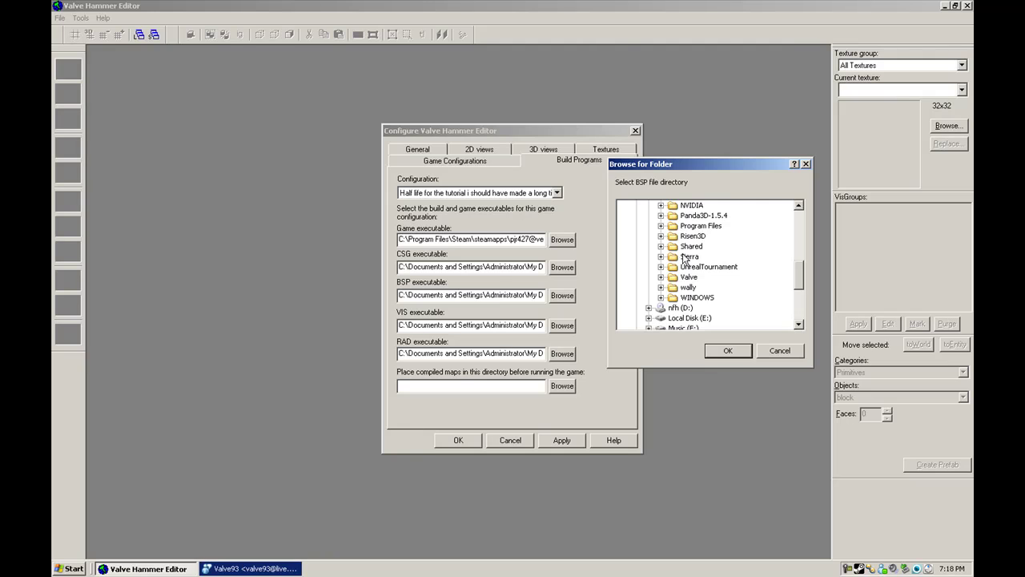
double_click(687, 255)
double_click(713, 298)
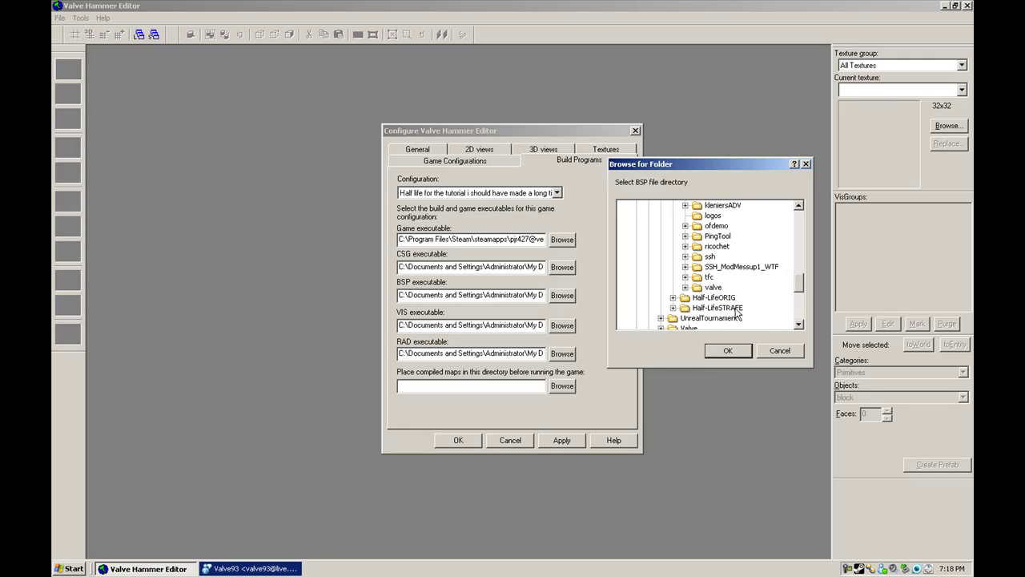
double_click(713, 293)
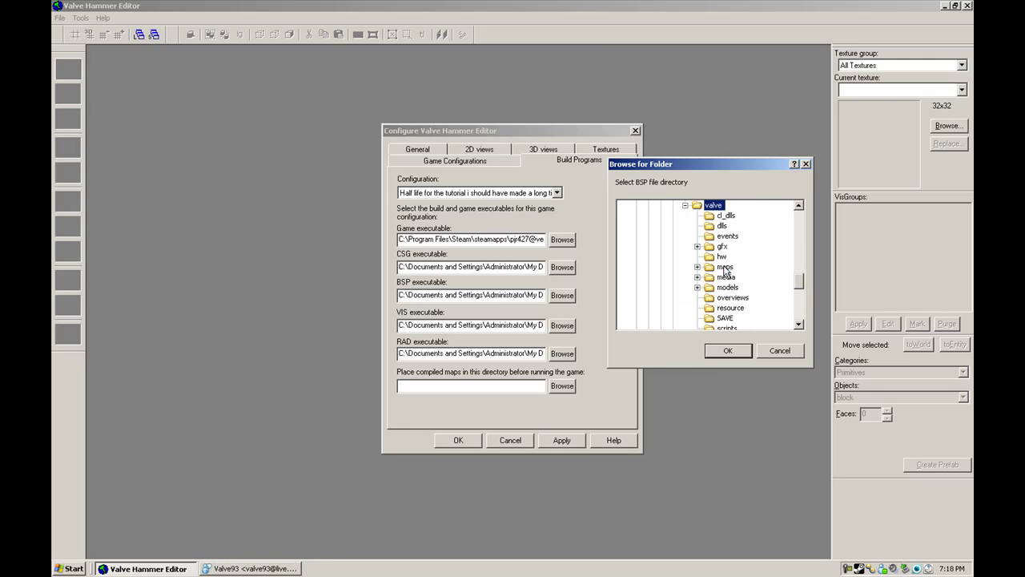
left_click(725, 267)
left_click(737, 355)
Reopen the folder selection for compiled maps and expand Program Files\Steam\steamapps on Local Disk (C:)
left_click(563, 385)
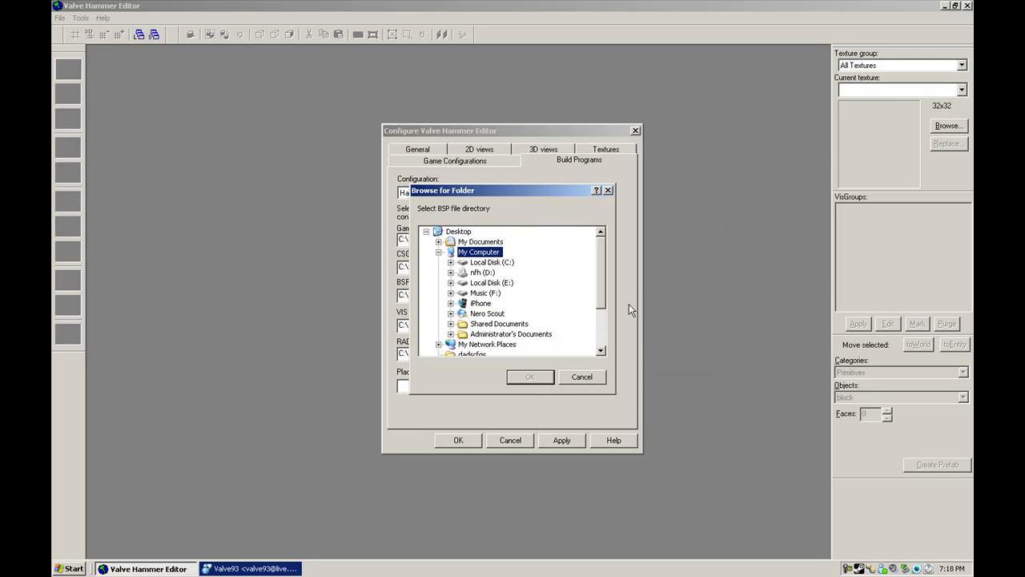
double_click(505, 234)
scroll(520, 344, "down", 8)
scroll(496, 242, "up", 2)
double_click(515, 271)
scroll(526, 327, "down", 10)
left_click(516, 337)
double_click(517, 336)
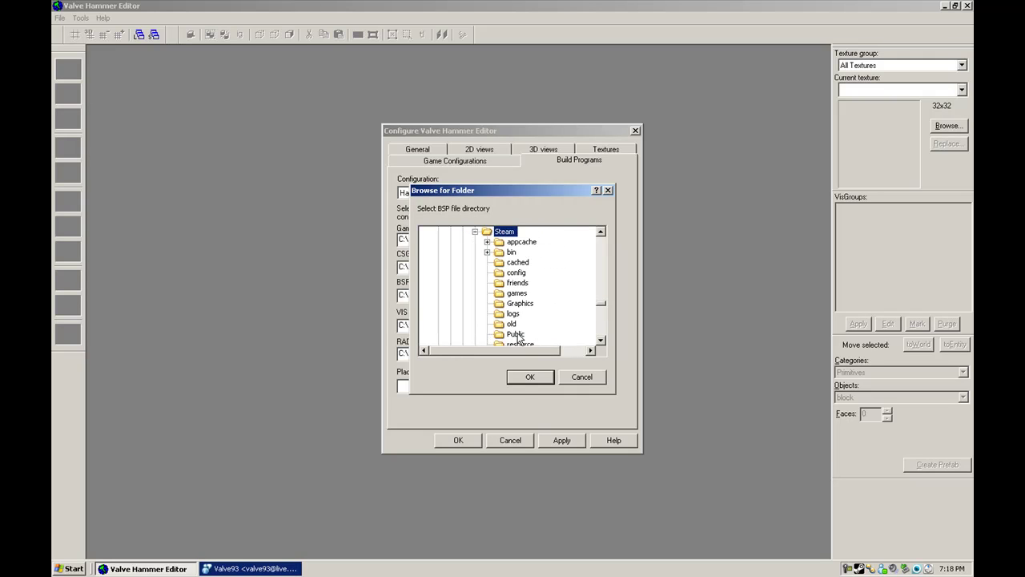
scroll(529, 340, "down", 3)
double_click(531, 322)
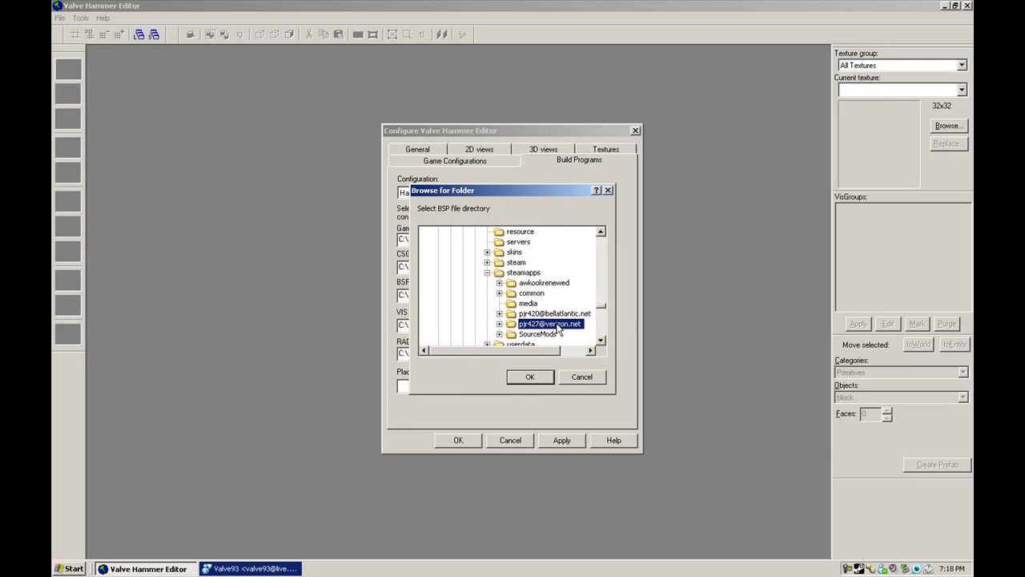
Set the compiled maps directory to half-life\valve\maps inside the Steam account's folder
double_click(563, 323)
scroll(573, 326, "down", 3)
double_click(548, 304)
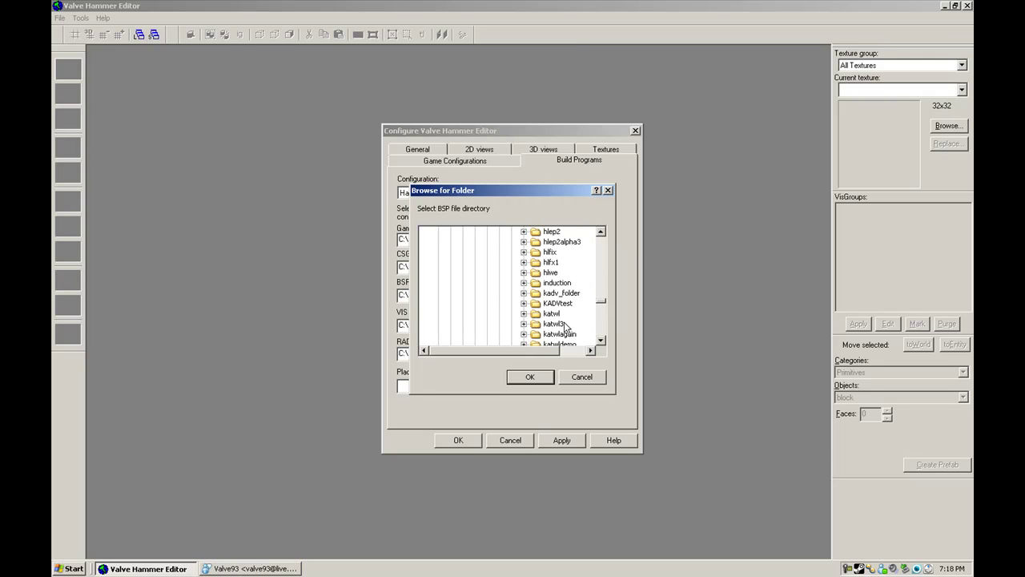
scroll(558, 304, "down", 5)
left_click(552, 293)
double_click(558, 295)
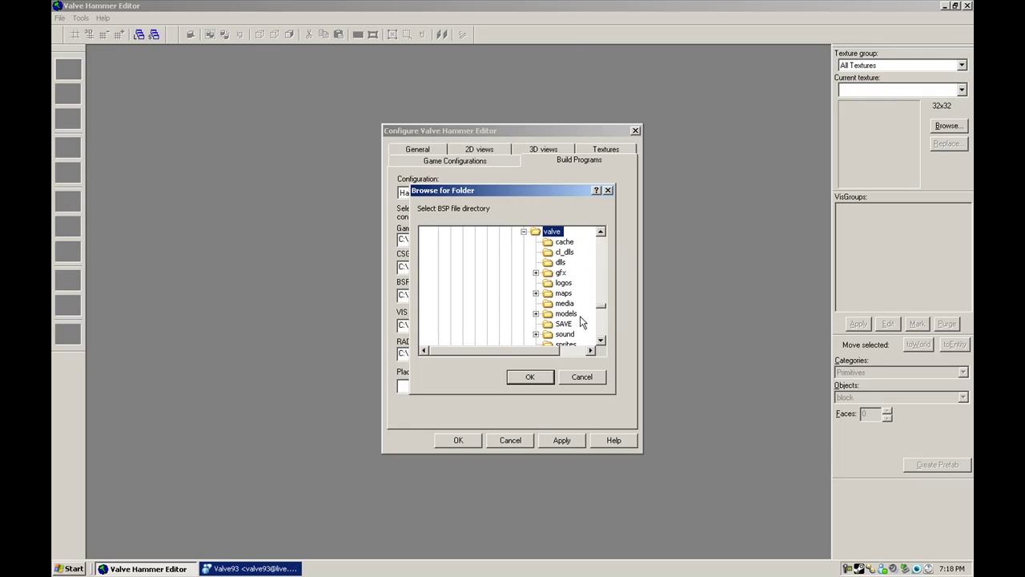
double_click(563, 293)
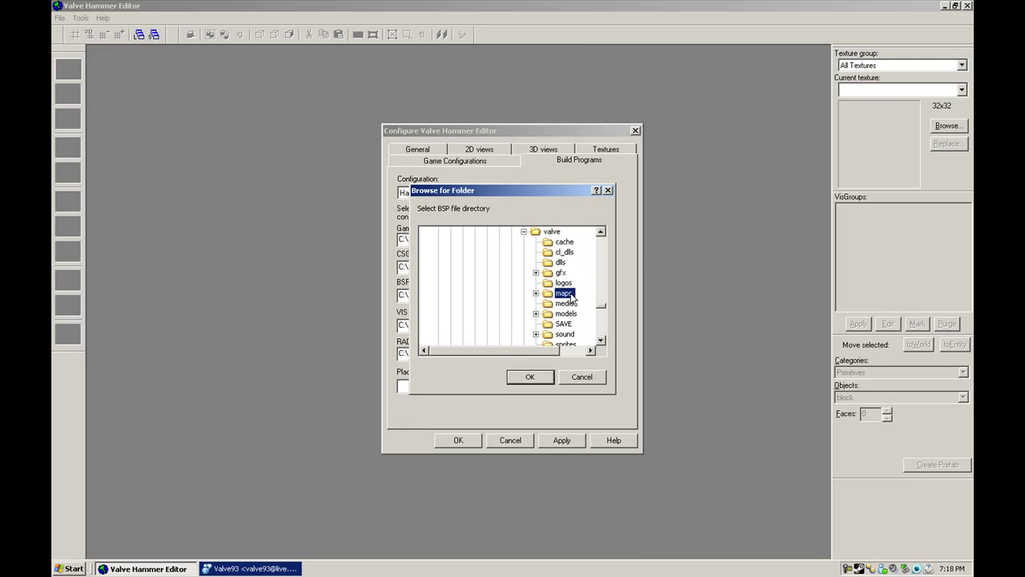
left_click(530, 377)
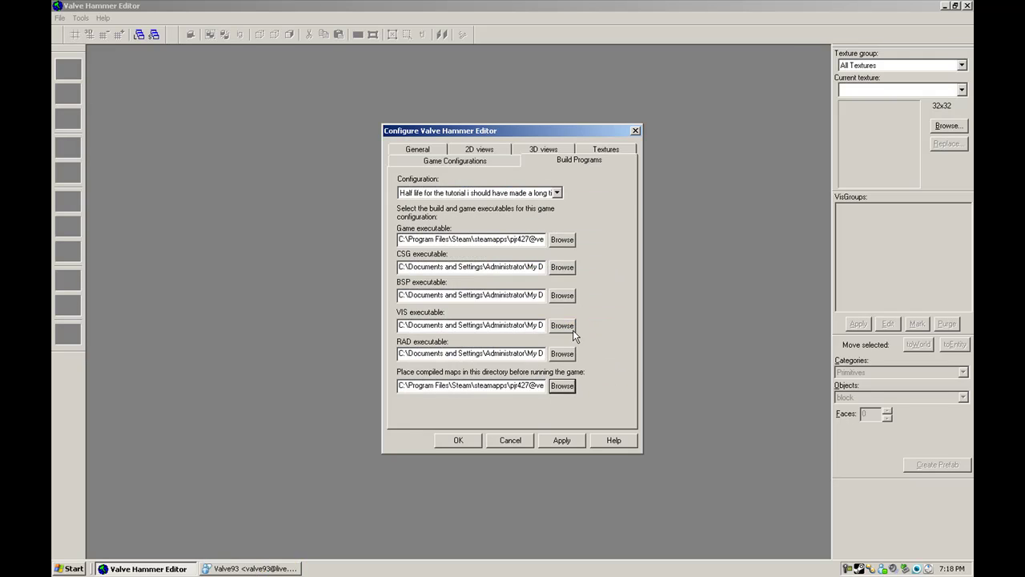
Remove all existing WAD entries from the Texture Files list
left_click(611, 150)
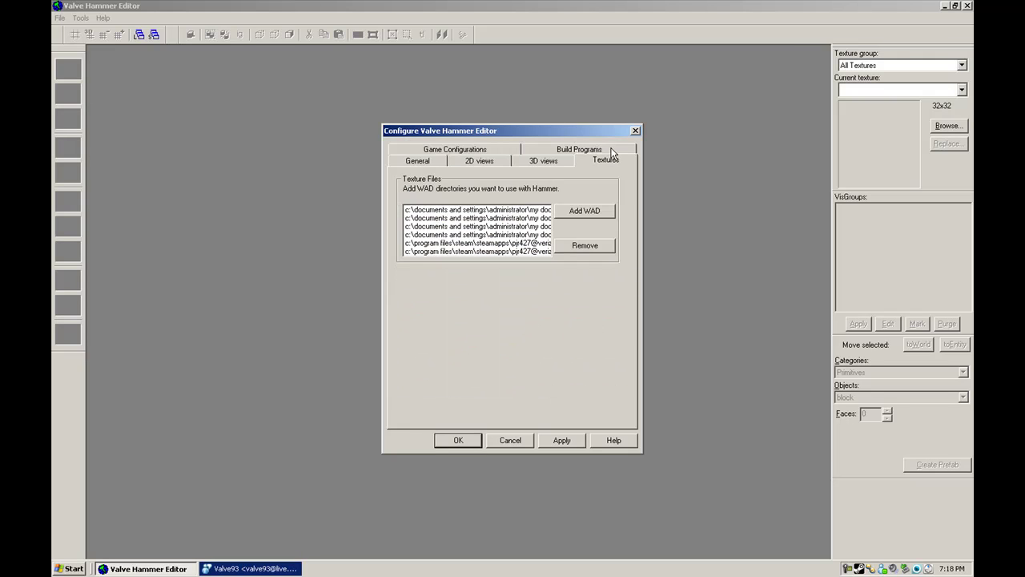
left_click(503, 252)
left_click(586, 247)
left_click(588, 247)
left_click(586, 249)
left_click(585, 248)
left_click(601, 251)
left_click(538, 220)
left_click(585, 248)
Add the liquids WAD from C:\Sierra\Half-Life\valve to the Texture Files list
left_click(585, 211)
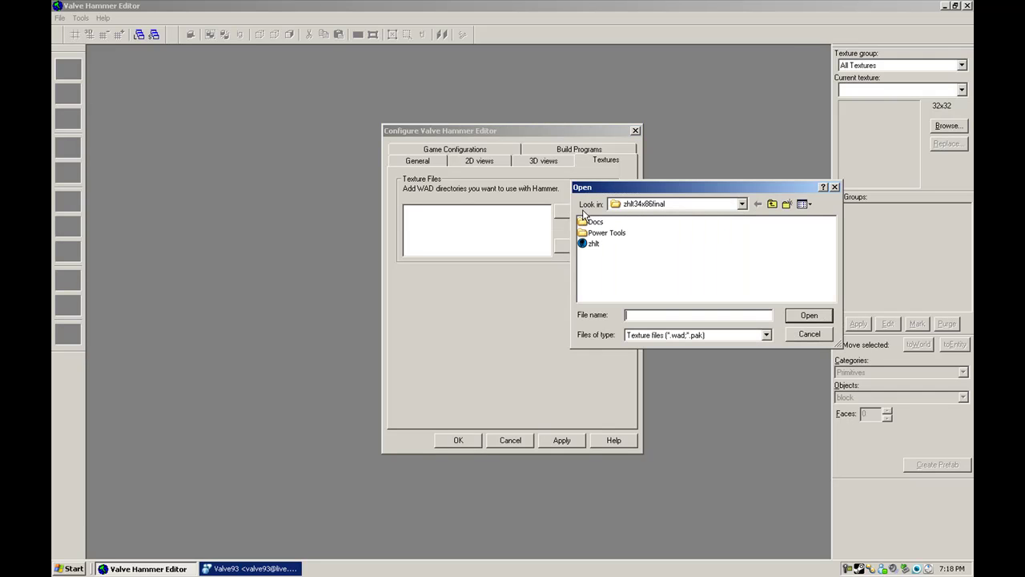
left_click_drag(679, 200, 148, 165)
left_click(293, 183)
left_click(298, 236)
left_click(409, 275)
double_click(266, 233)
double_click(180, 254)
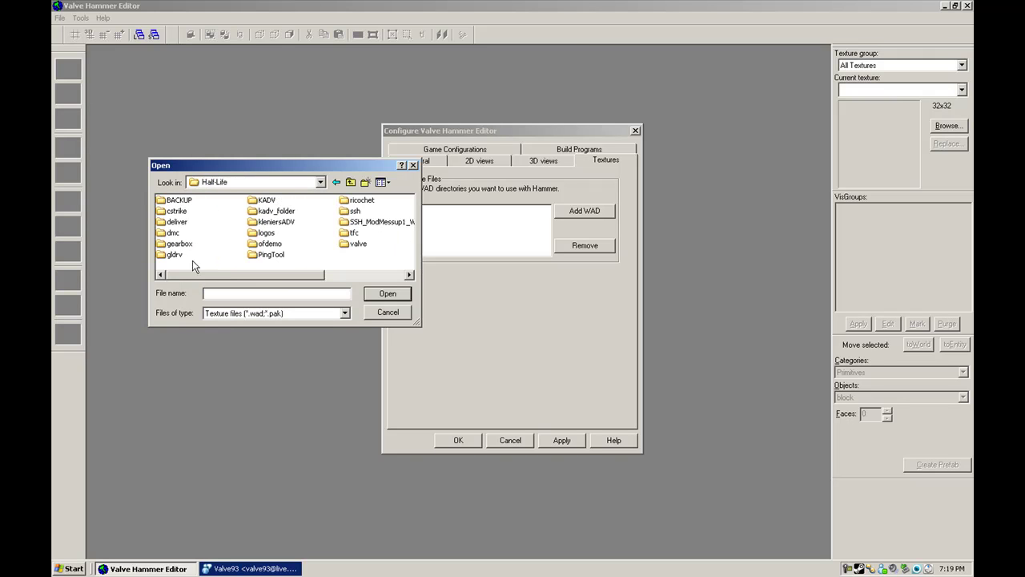
double_click(354, 243)
scroll(340, 277, "down", 1)
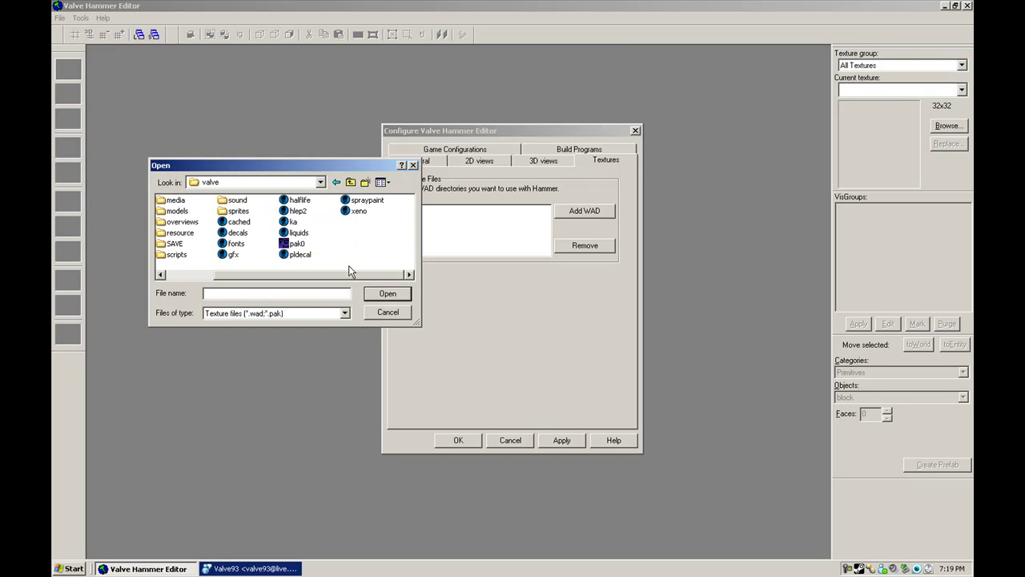
double_click(298, 232)
Add the halflife, decals and xeno WADs from the Sierra\Half-Life\valve folder to the texture files
left_click(563, 216)
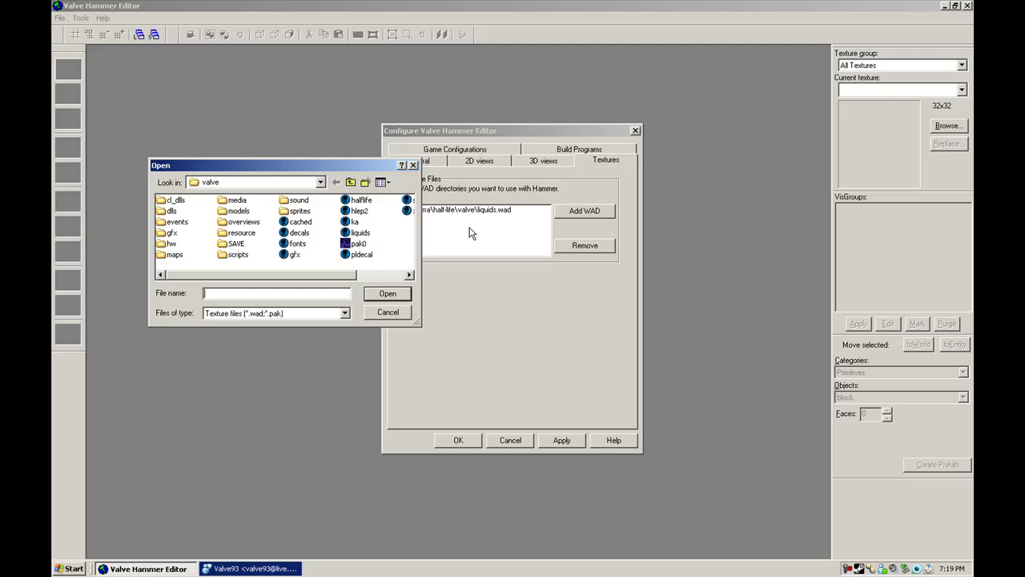
double_click(367, 202)
left_click(575, 219)
double_click(298, 232)
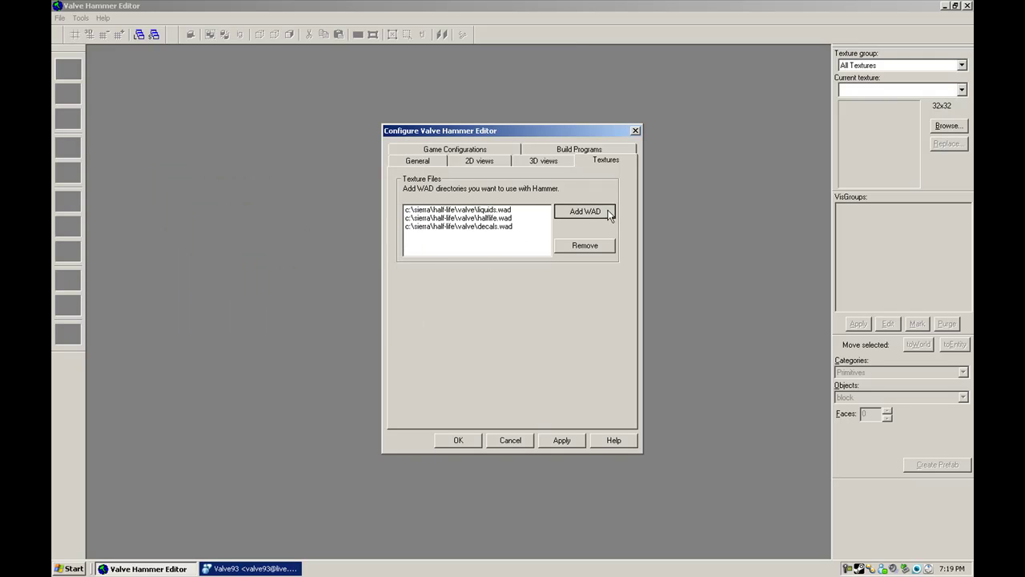
left_click(574, 215)
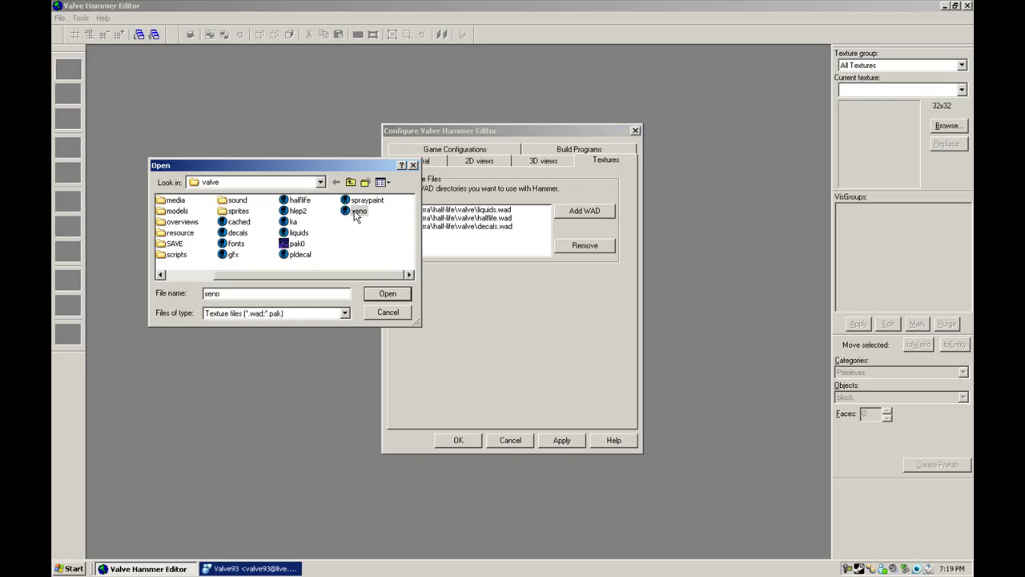
double_click(359, 211)
left_click(251, 568)
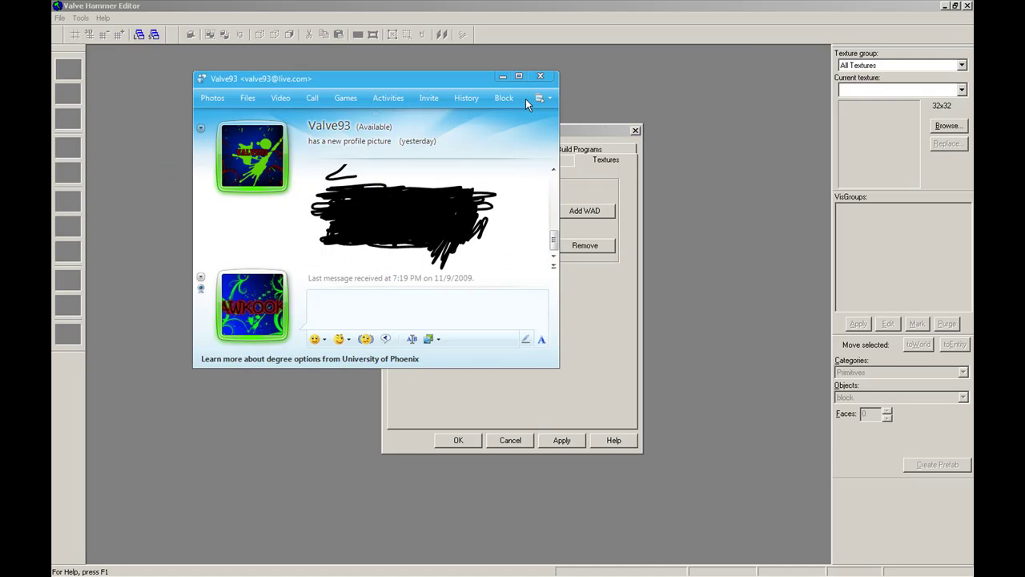
left_click(502, 76)
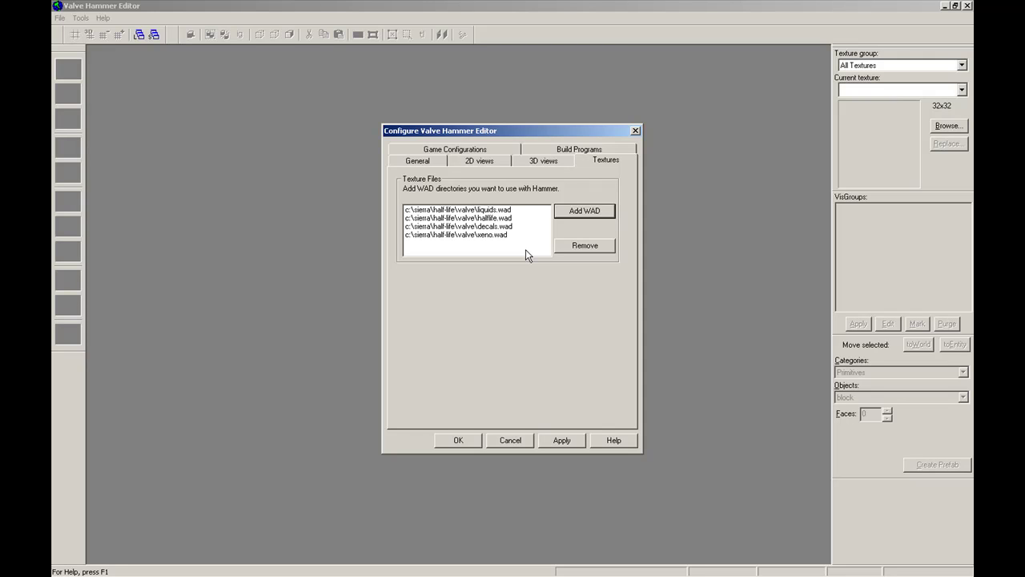
Remove all four Sierra\Half-Life WAD entries from the Texture Files list
left_click(481, 235)
left_click(582, 246)
left_click(585, 246)
left_click(473, 218)
left_click(585, 245)
left_click(481, 210)
left_click(584, 246)
Open the folder C:\Program Files\Steam\steamapps in Windows Explorer
left_click(70, 568)
left_click(240, 238)
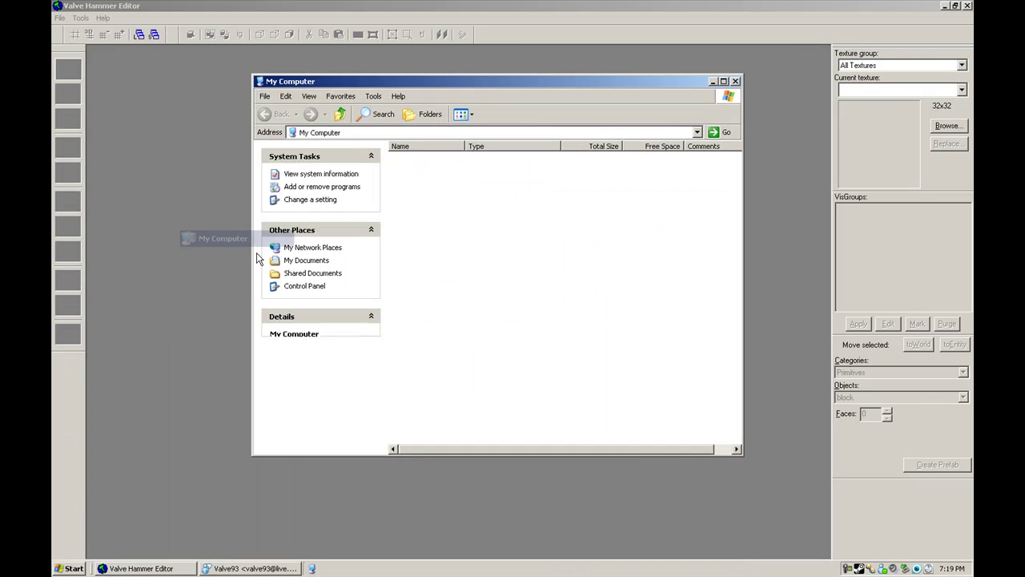
double_click(422, 227)
scroll(446, 240, "down", 2)
left_click(431, 310)
double_click(433, 310)
scroll(448, 361, "down", 5)
left_click(426, 419)
double_click(426, 419)
double_click(421, 310)
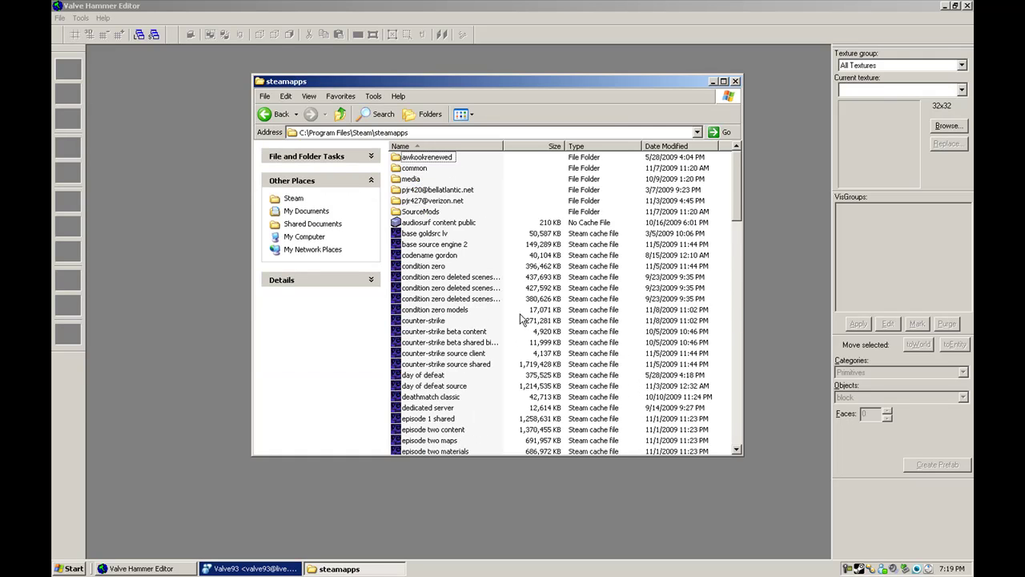
Locate the half-life cache file in steamapps, try to open it in GCFScape, and close GCFScape
scroll(519, 319, "down", 7)
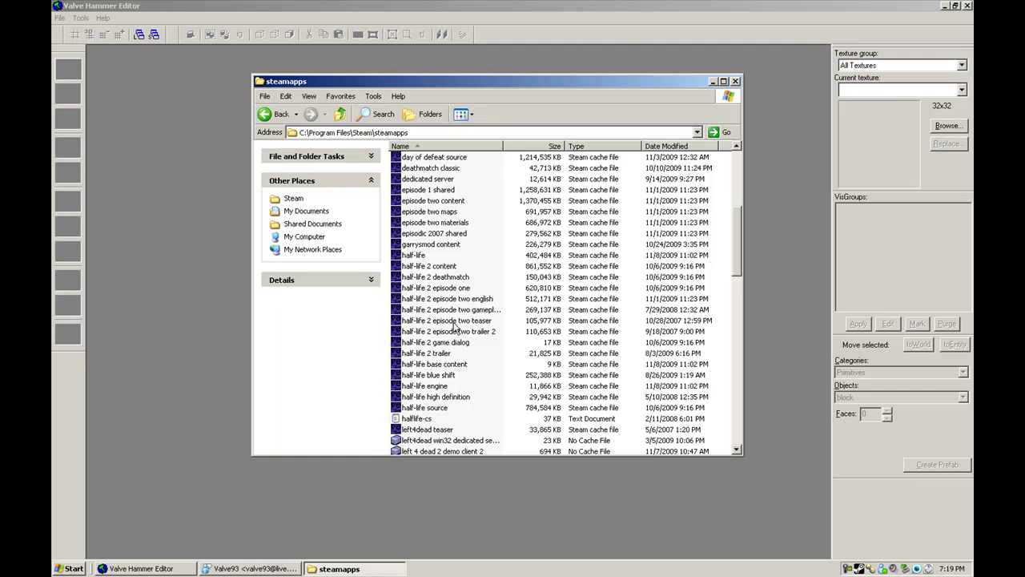
scroll(432, 273, "down", 7)
scroll(435, 275, "down", 7)
scroll(440, 345, "up", 19)
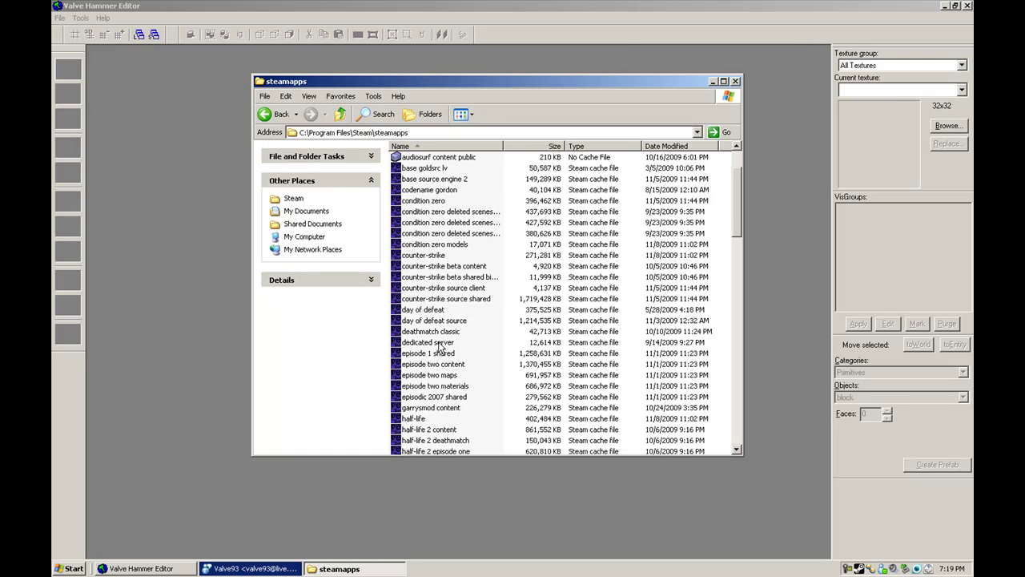
scroll(513, 393, "down", 1)
scroll(513, 393, "down", 2)
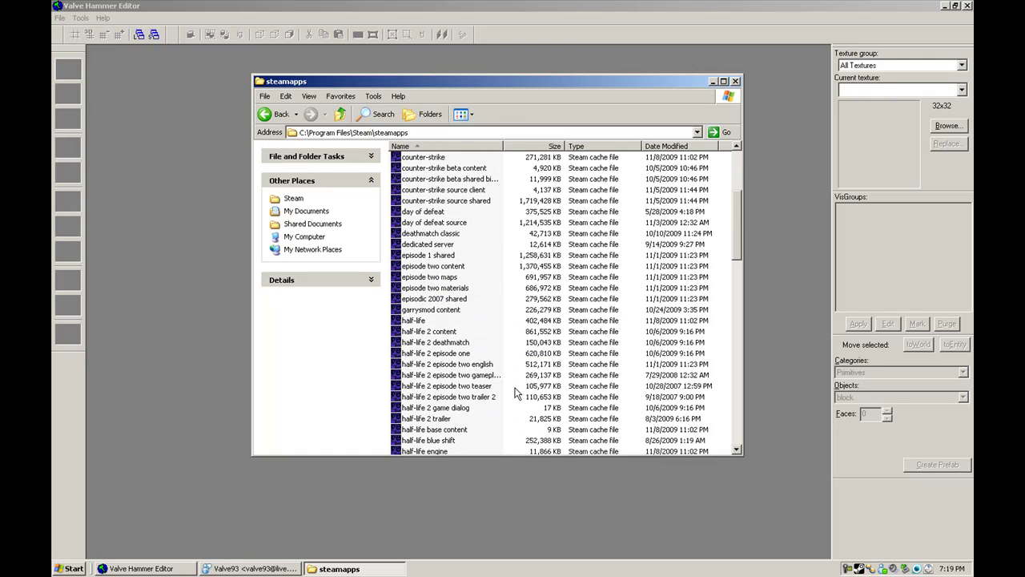
left_click(421, 321)
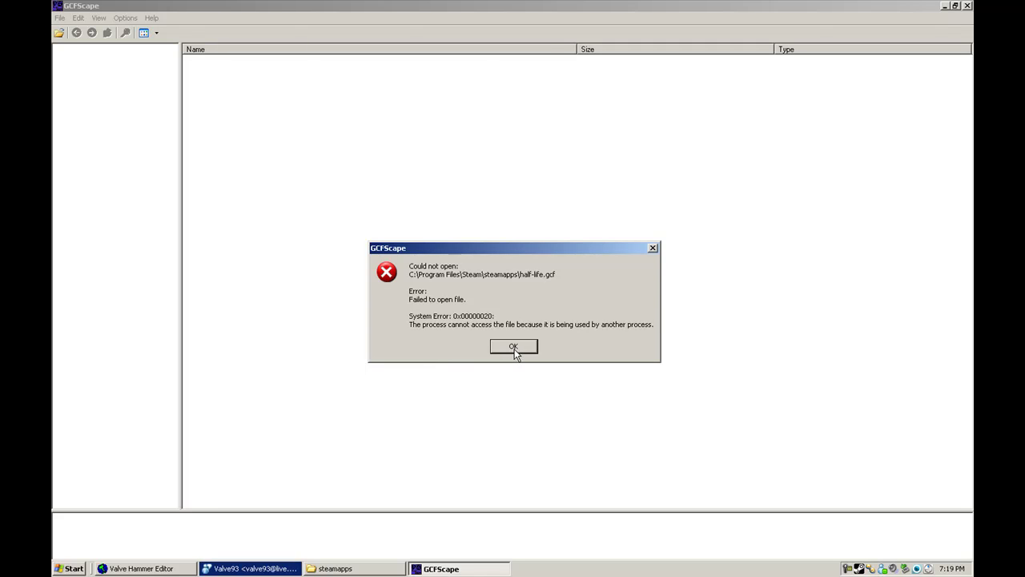
left_click(513, 347)
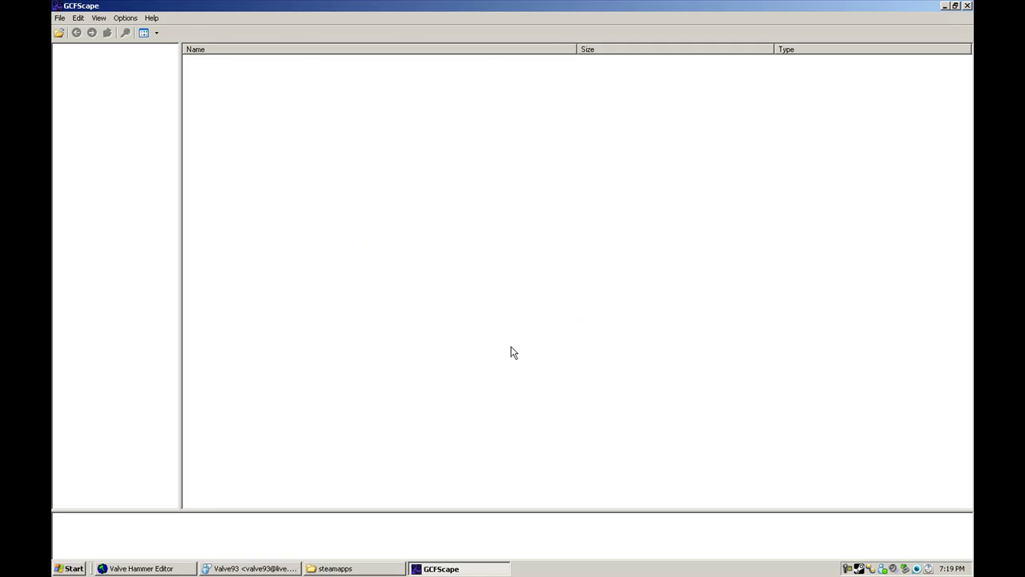
left_click(967, 5)
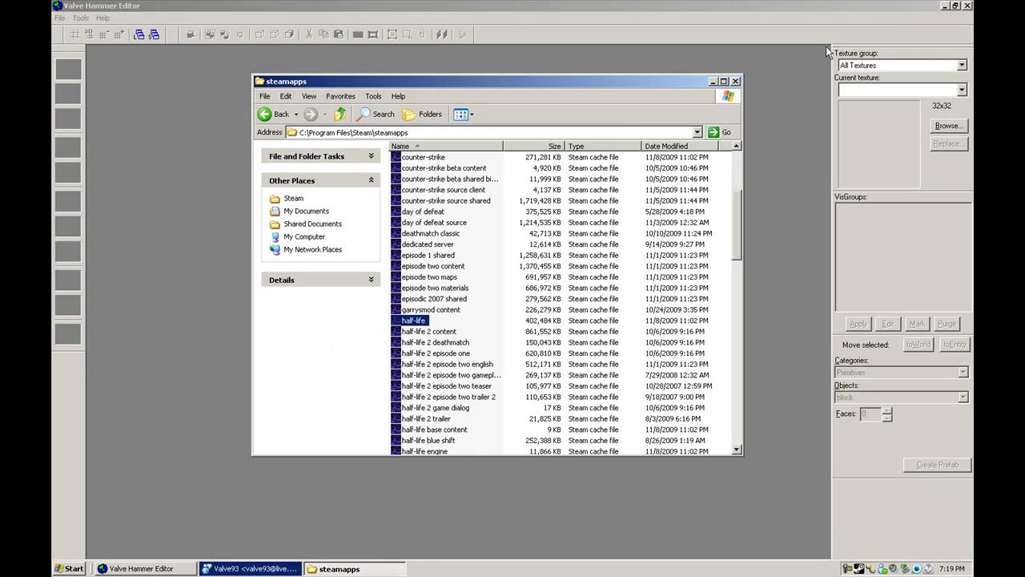
Check My Documents\HalfLifeGCF\valve for extracted WAD files and close the Explorer windows
left_click(70, 568)
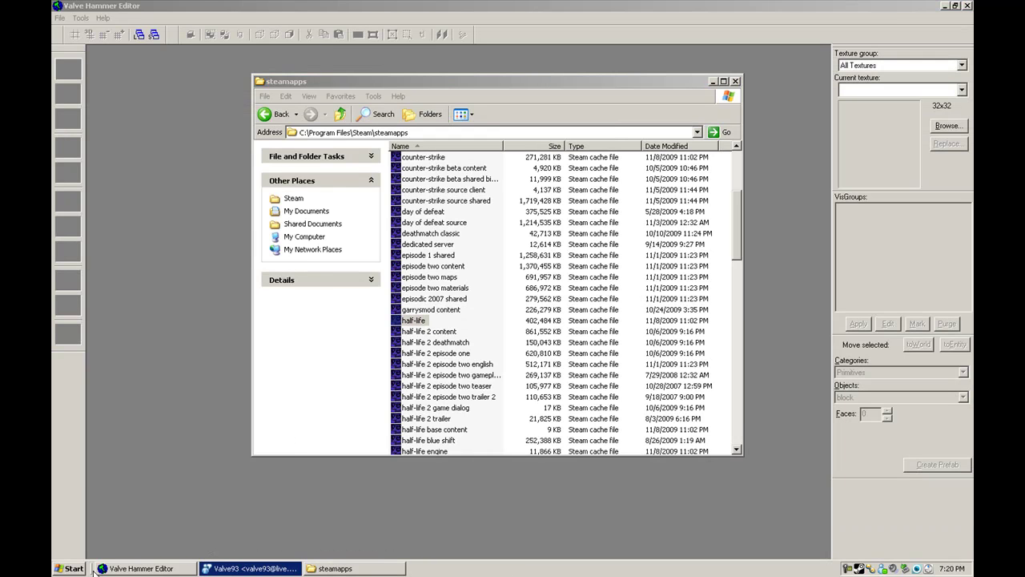
left_click(217, 161)
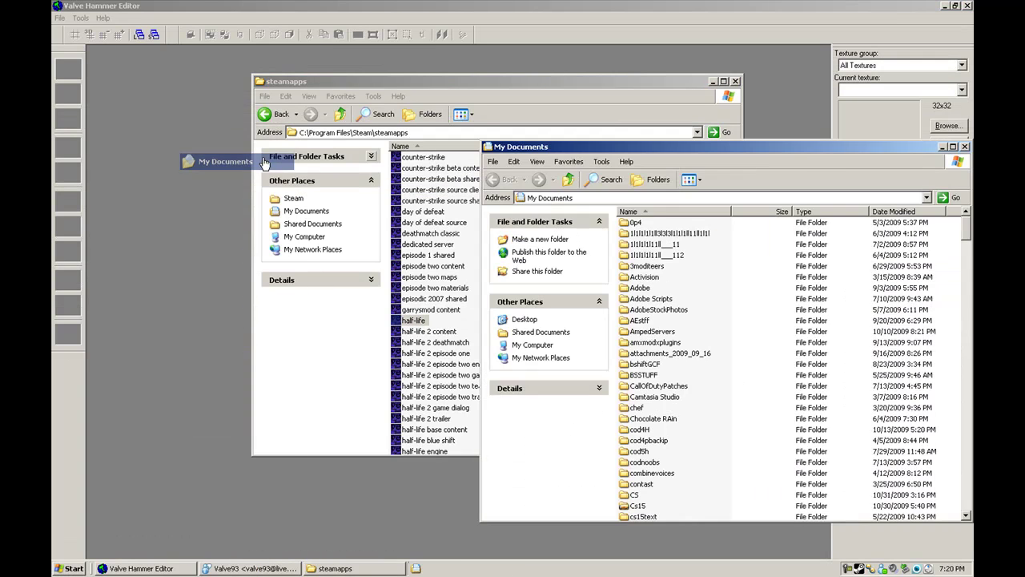
key("h")
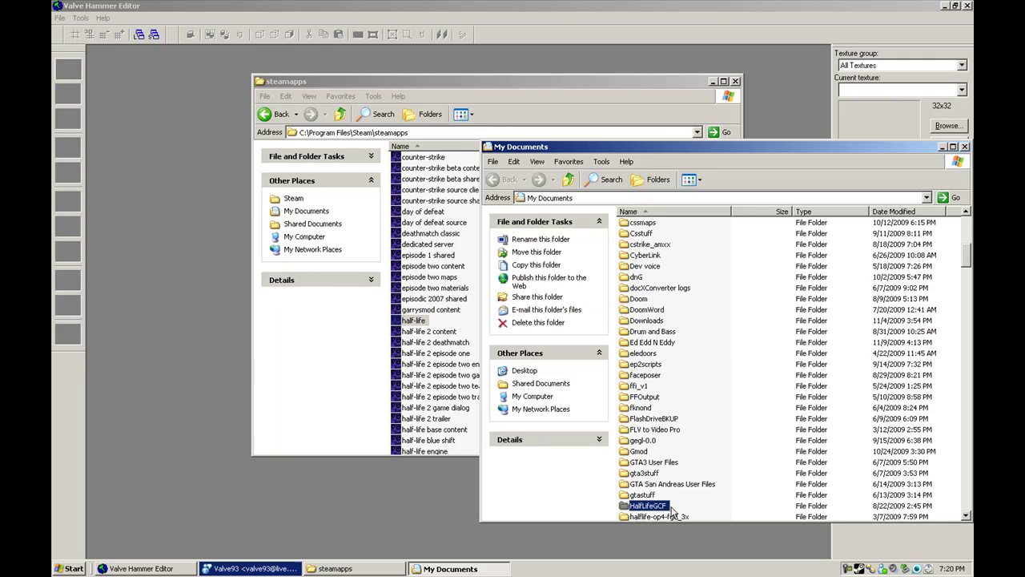
double_click(663, 510)
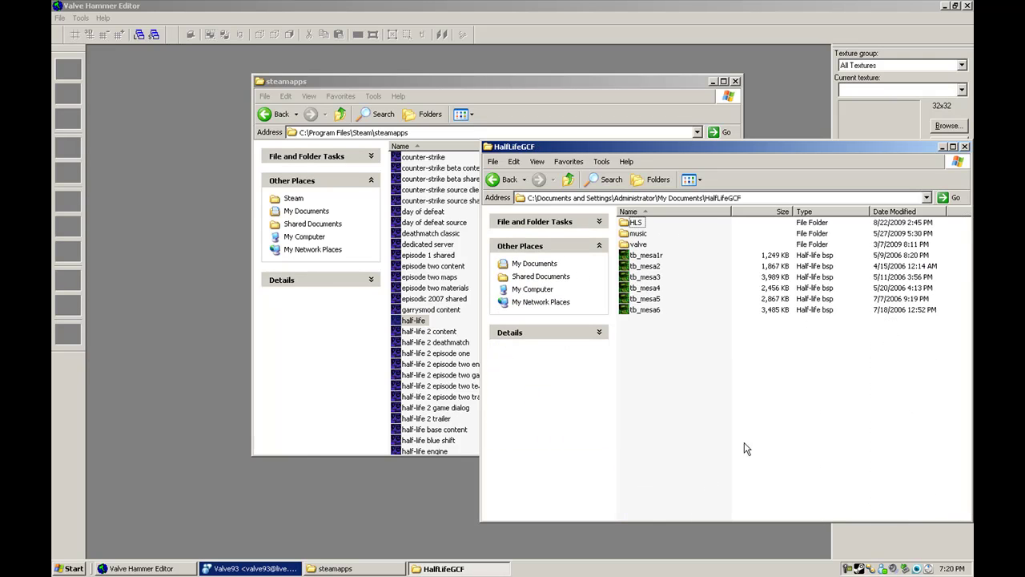
double_click(633, 244)
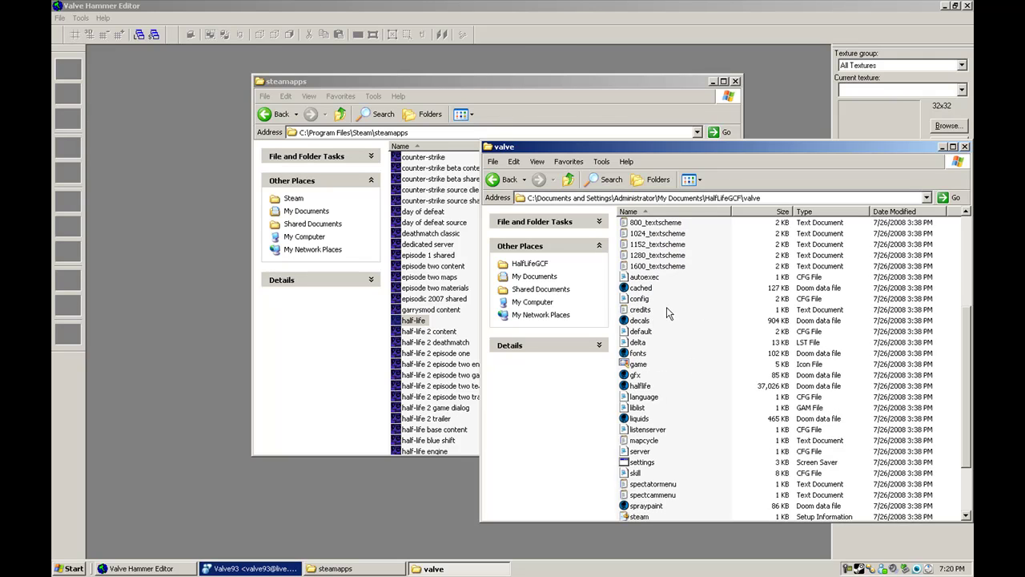
left_click(965, 146)
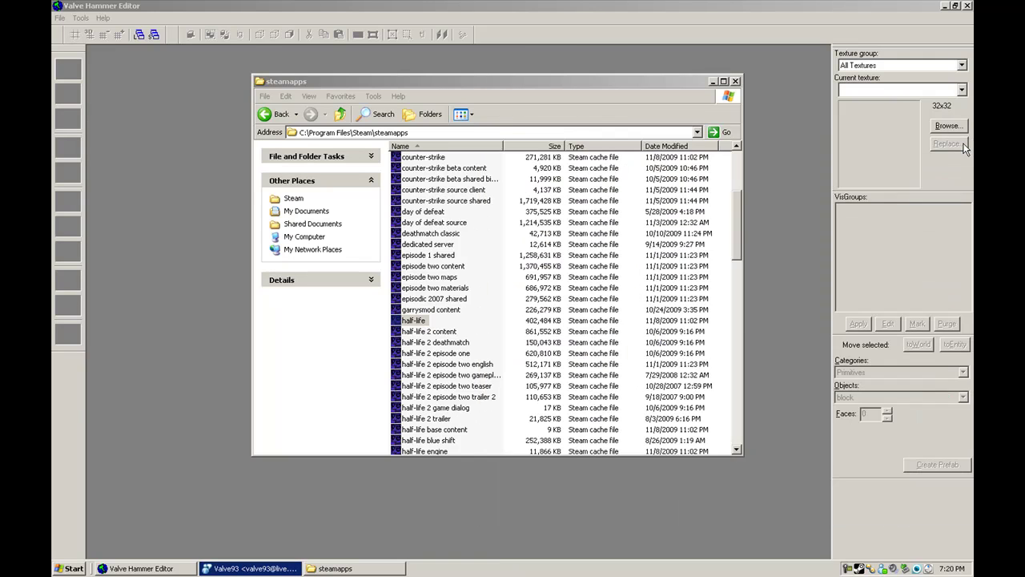
left_click(735, 80)
Add the decals WAD from My Documents\HalfLifeGCF\valve to Hammer's Texture Files list
left_click(585, 211)
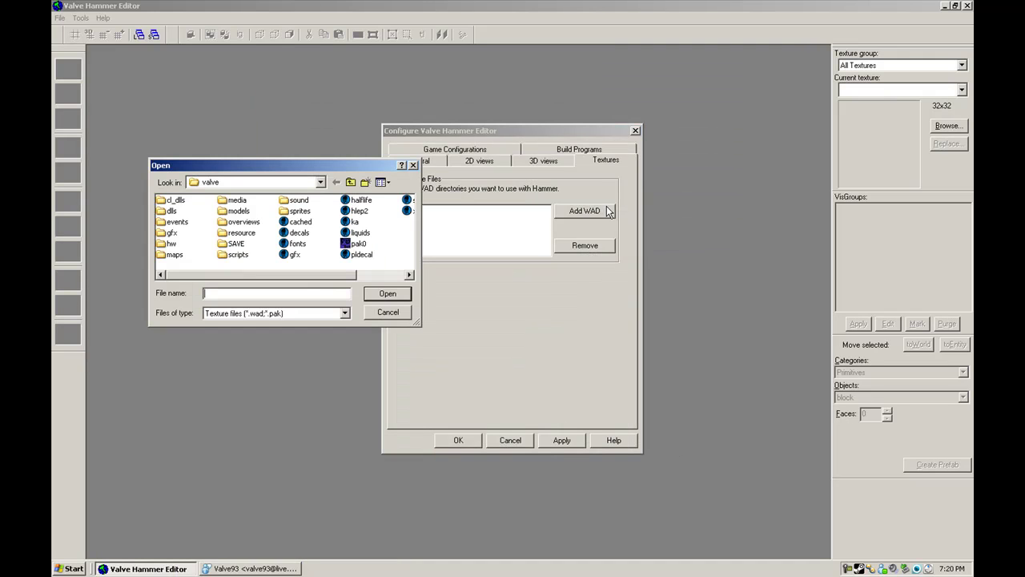
left_click(322, 182)
left_click(213, 195)
left_click(320, 182)
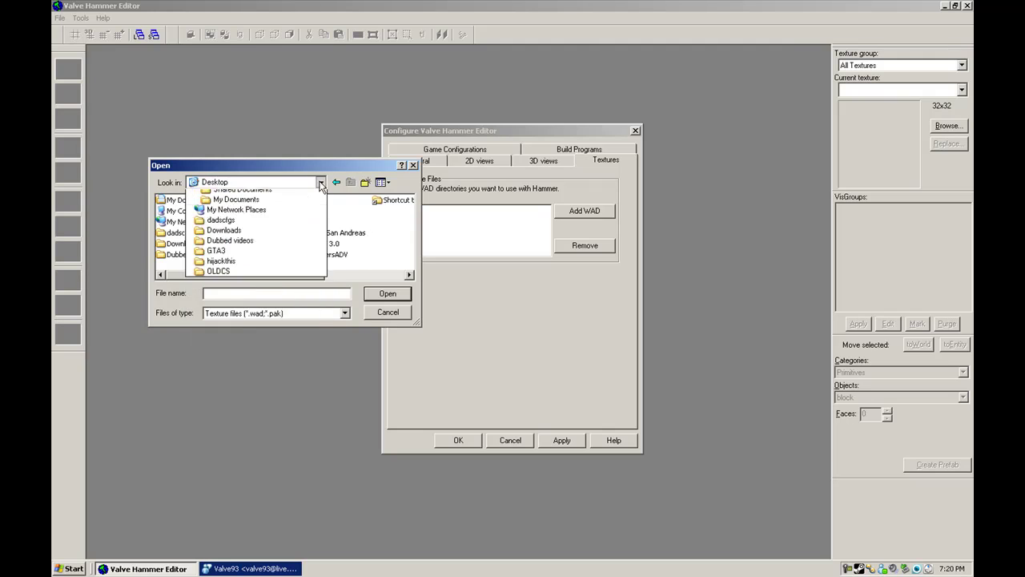
left_click(232, 206)
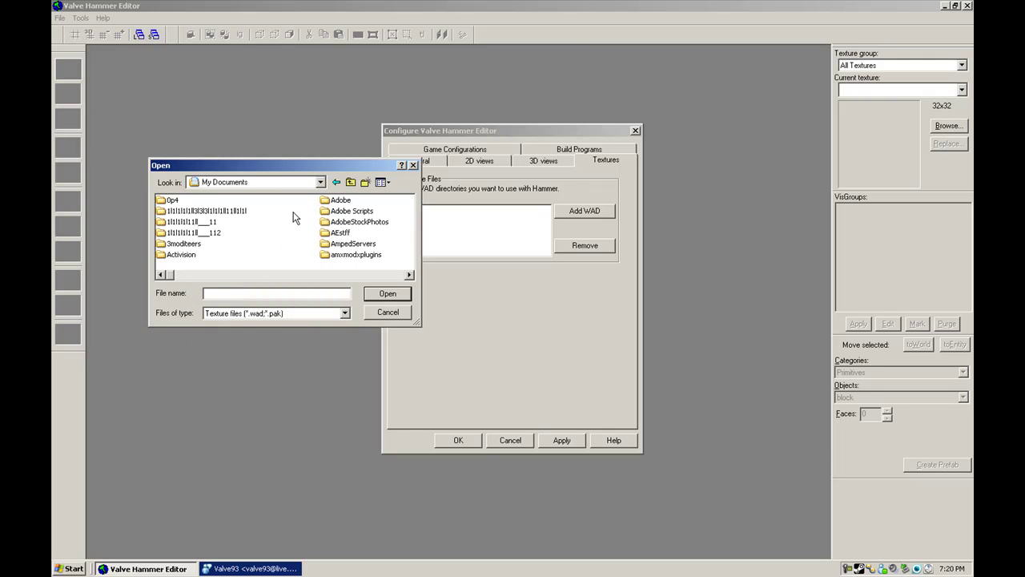
key("h")
double_click(198, 222)
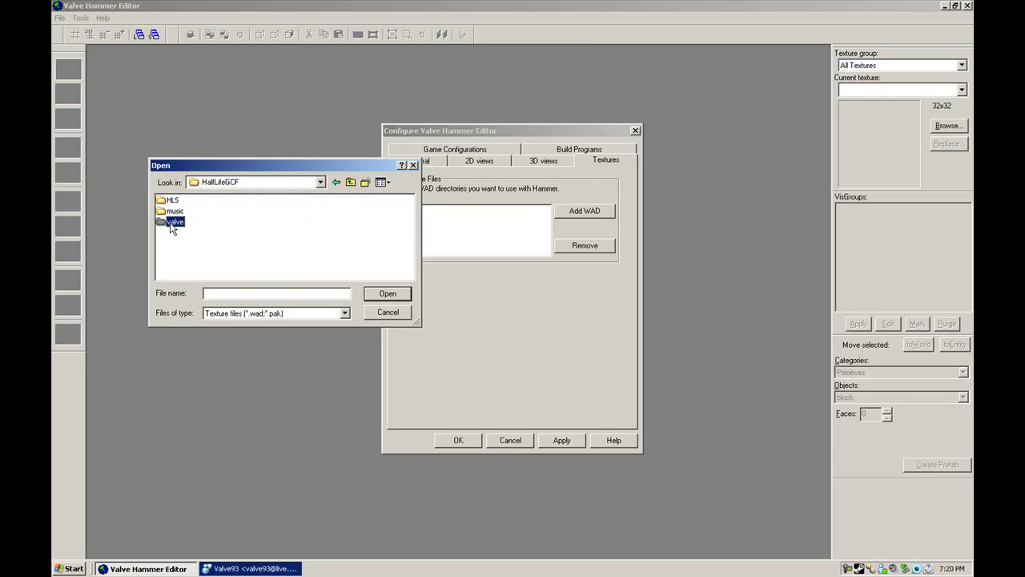
double_click(172, 223)
double_click(298, 233)
Add the halflife, xeno and liquids WADs from the HalfLifeGCF\valve folder to the texture files
left_click(584, 211)
double_click(360, 199)
left_click(585, 212)
double_click(358, 233)
left_click(584, 211)
left_click(361, 210)
double_click(362, 211)
Add the hlep2 and ka WADs from the kleniersADV folder, reached through its desktop shortcut
left_click(585, 211)
left_click(321, 182)
left_click(213, 192)
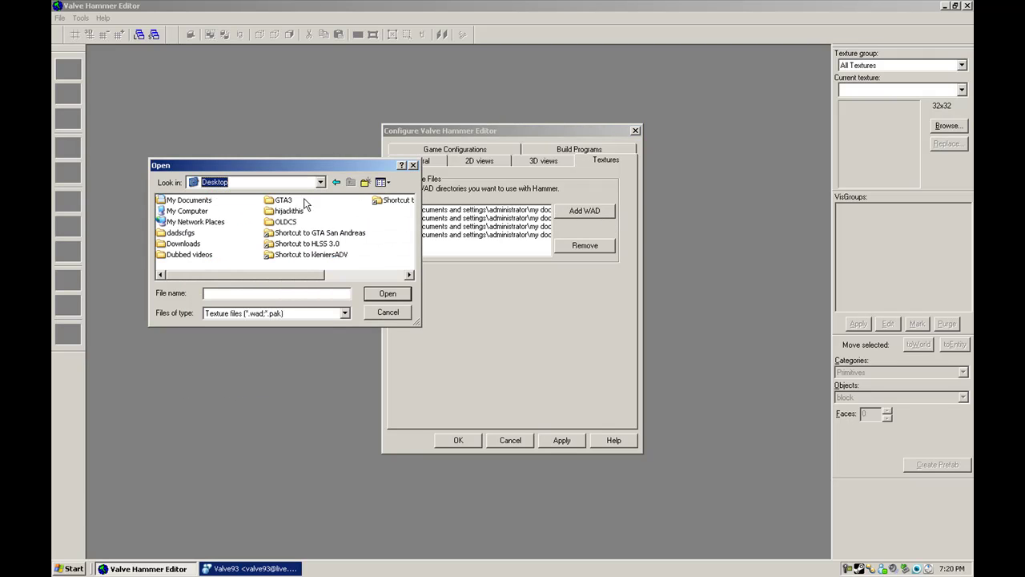
double_click(320, 255)
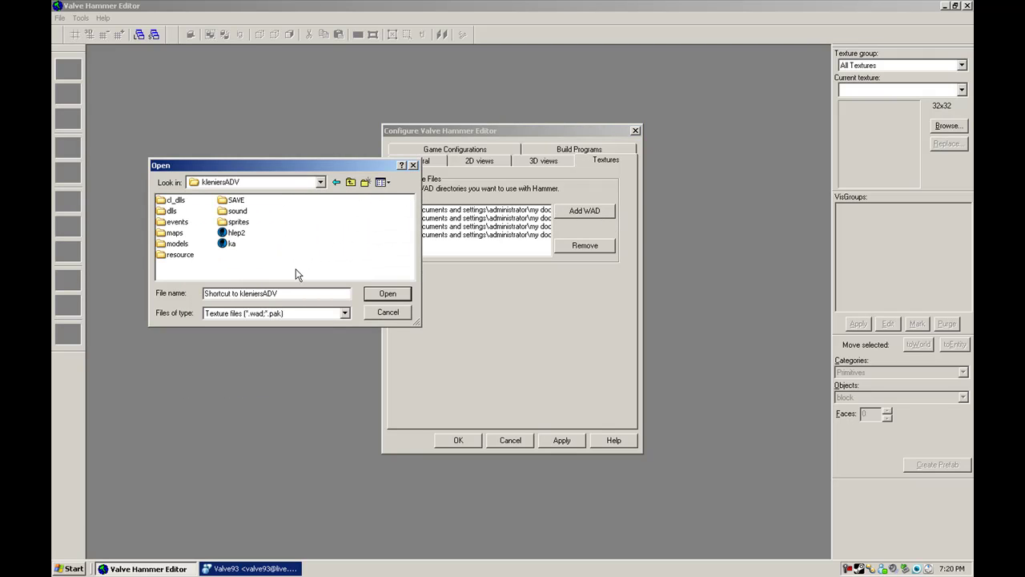
double_click(237, 233)
left_click(585, 211)
left_click(232, 243)
left_click(388, 294)
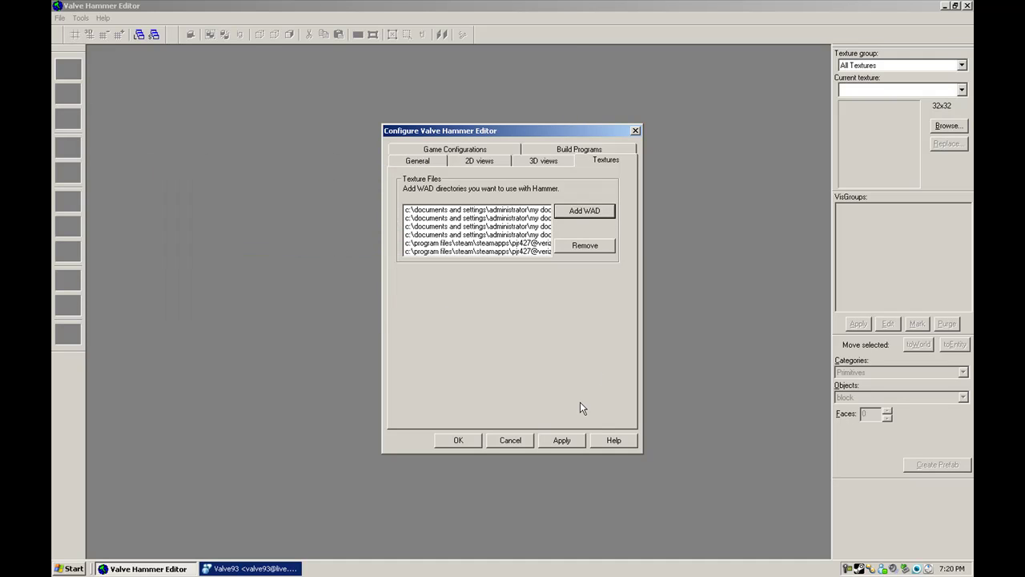
Apply the texture file changes and close the Hammer configuration, acknowledging the notes about removed textures
left_click(551, 440)
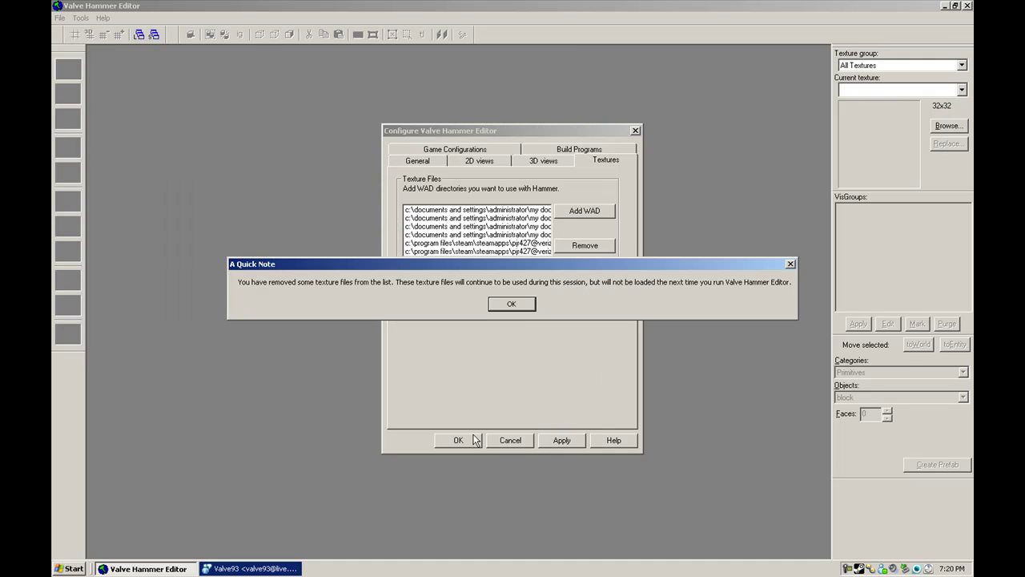
left_click(513, 304)
left_click(461, 440)
left_click(510, 306)
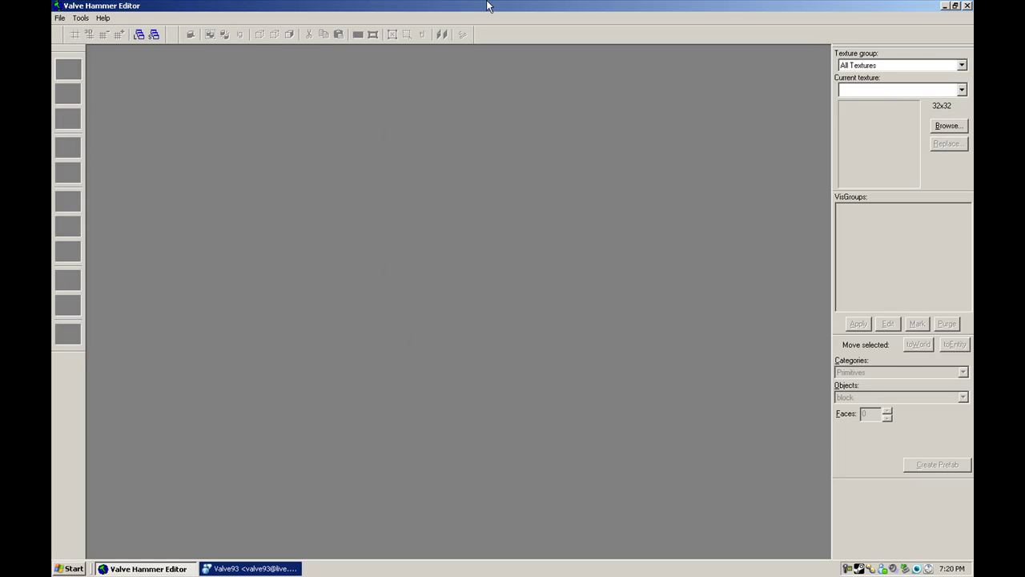
Create a new map using the "Half life for the tutorial" game configuration
left_click(59, 17)
left_click(66, 29)
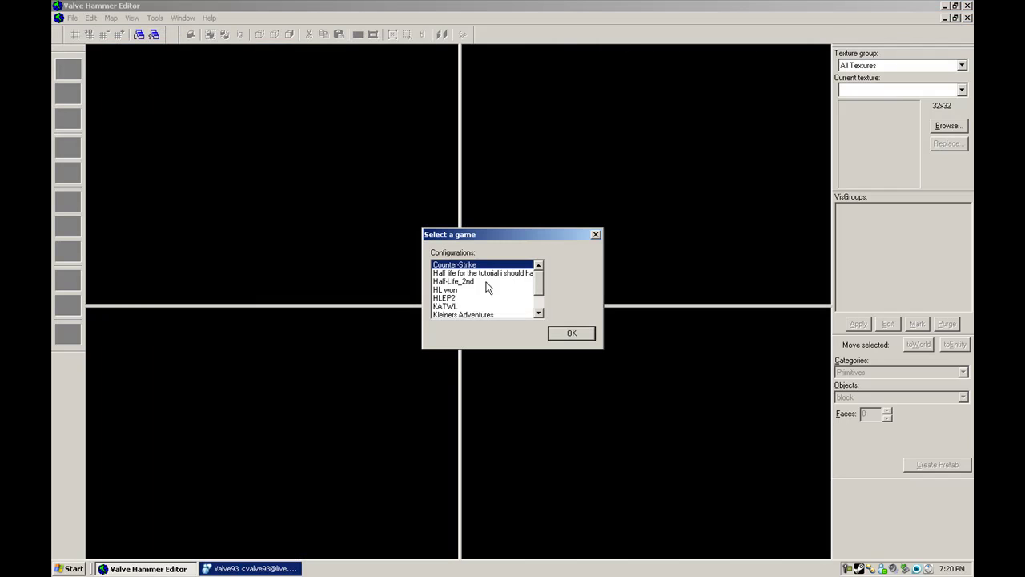
double_click(494, 274)
Browse the loaded textures to check the WAD setup, and close the texture browser
left_click(948, 126)
scroll(969, 30, "up", 5)
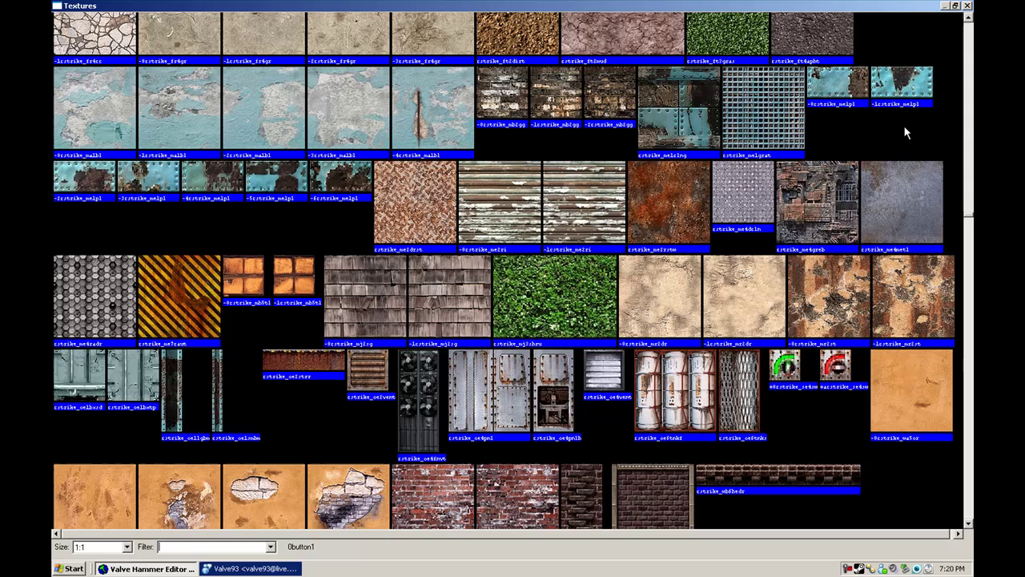
left_click(968, 5)
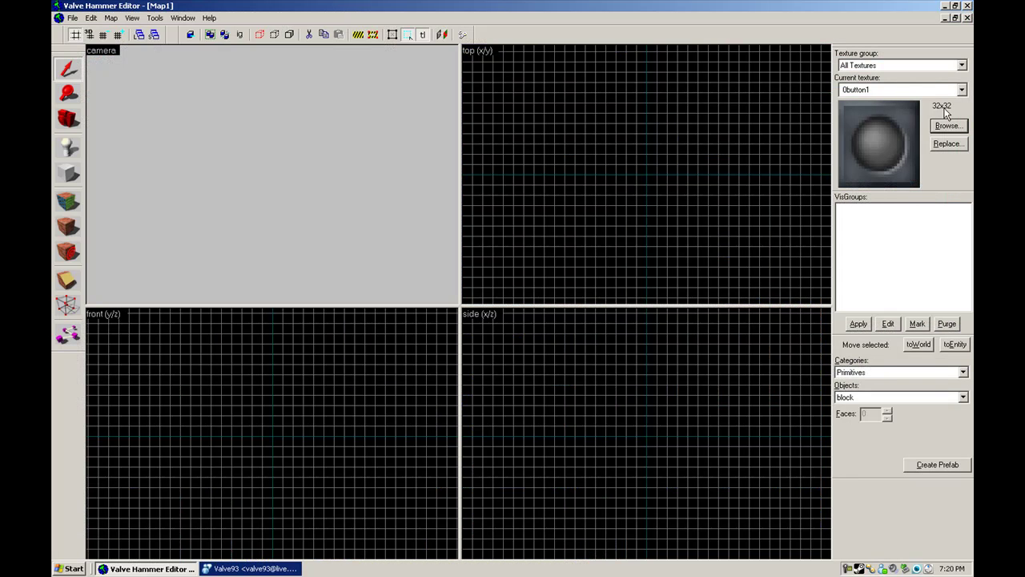
Activate the Entity tool and examine the list of available entity objects
left_click(68, 146)
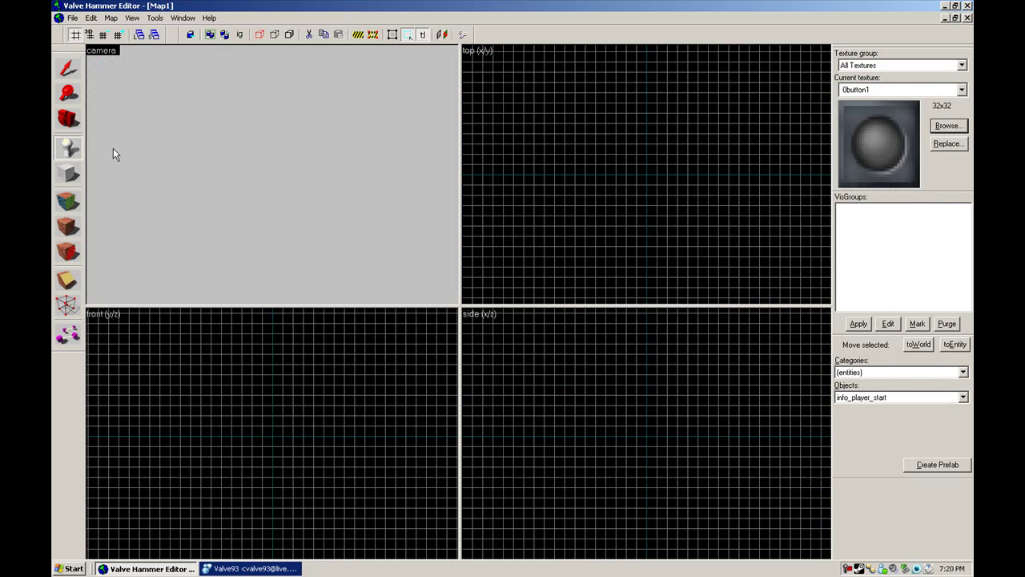
left_click(962, 397)
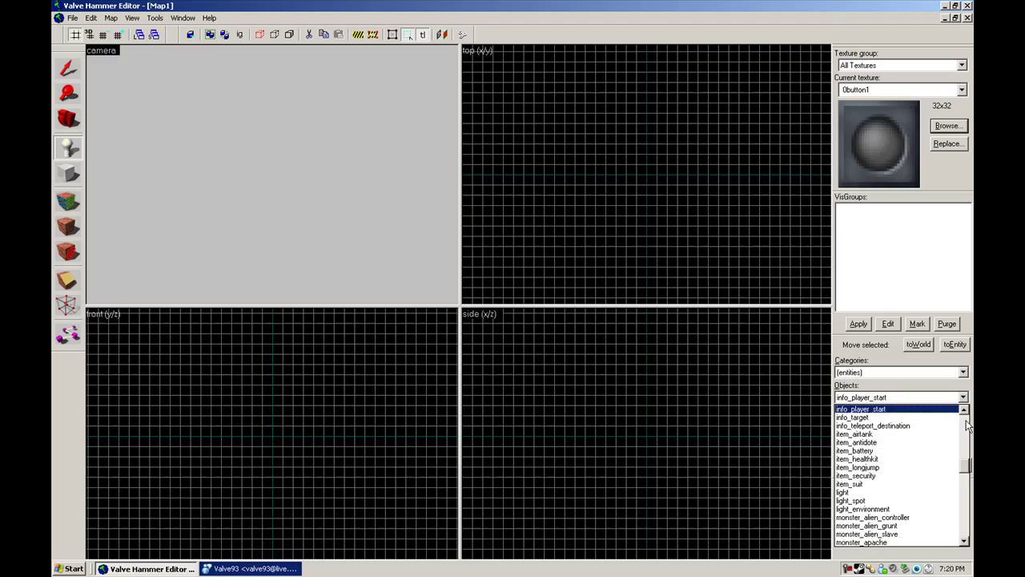
left_click(651, 20)
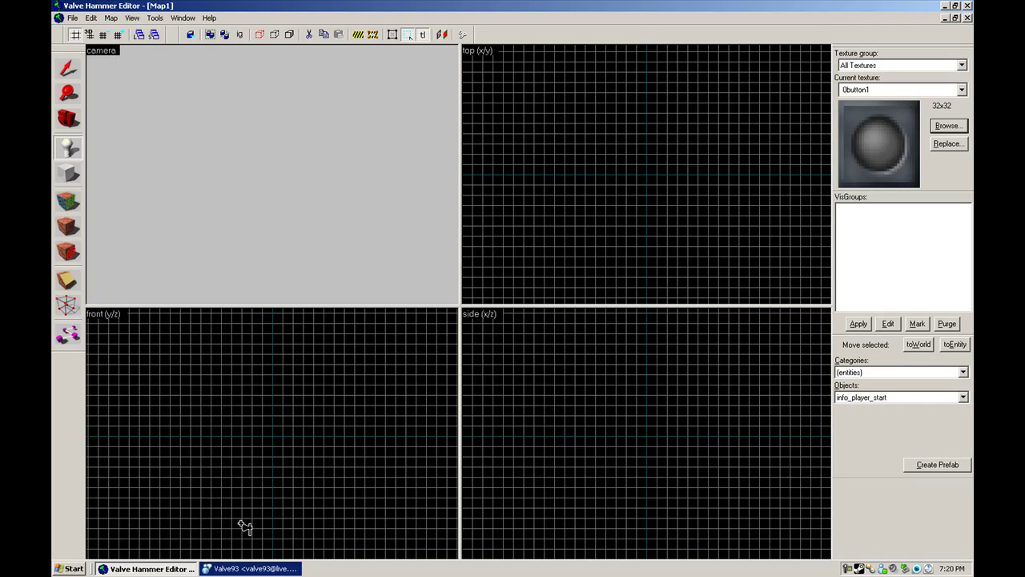
Create a flat, roughly square block in the top view with the 0button1 texture
left_click(71, 172)
left_click_drag(615, 99, 723, 209)
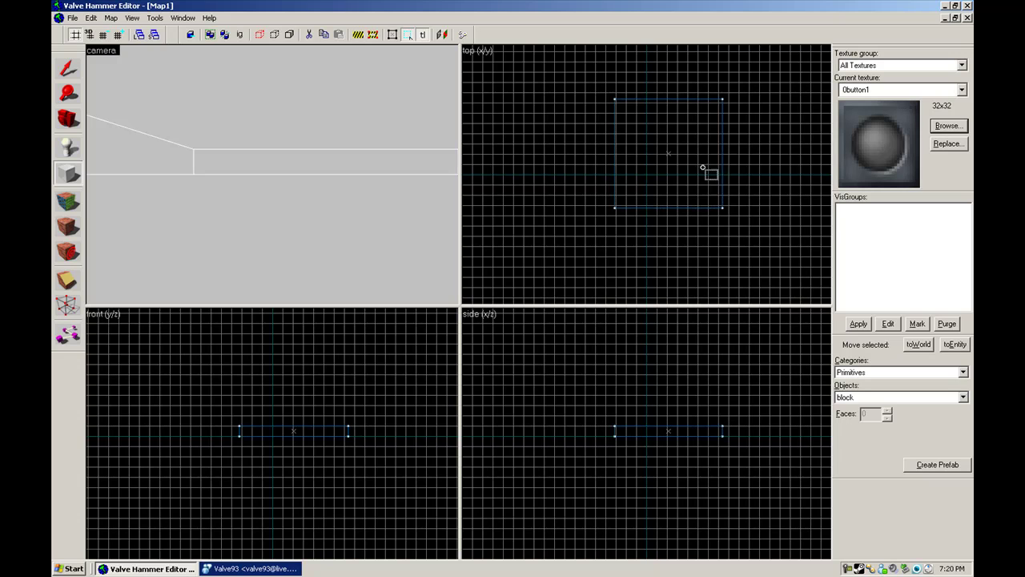
key("Return")
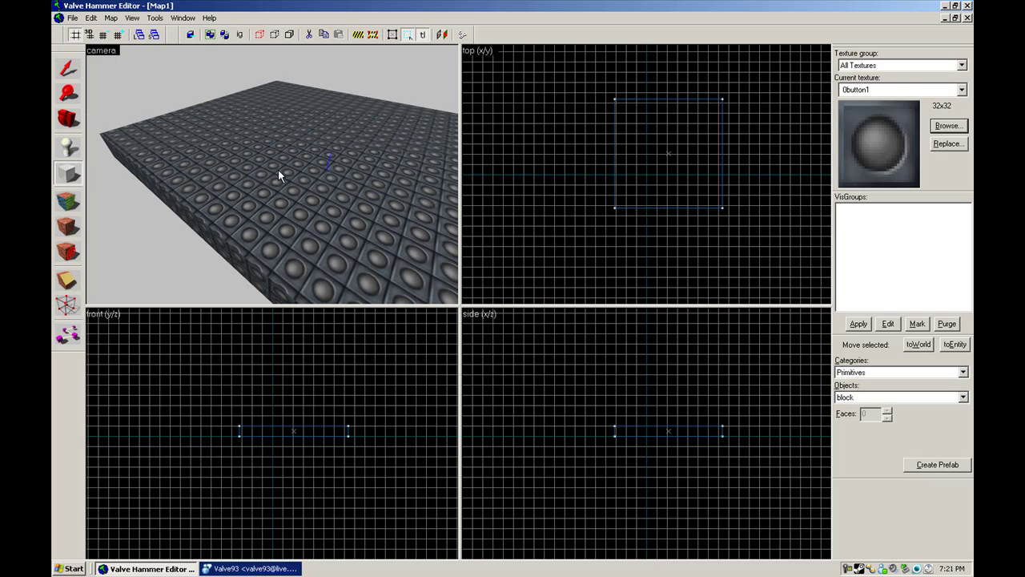